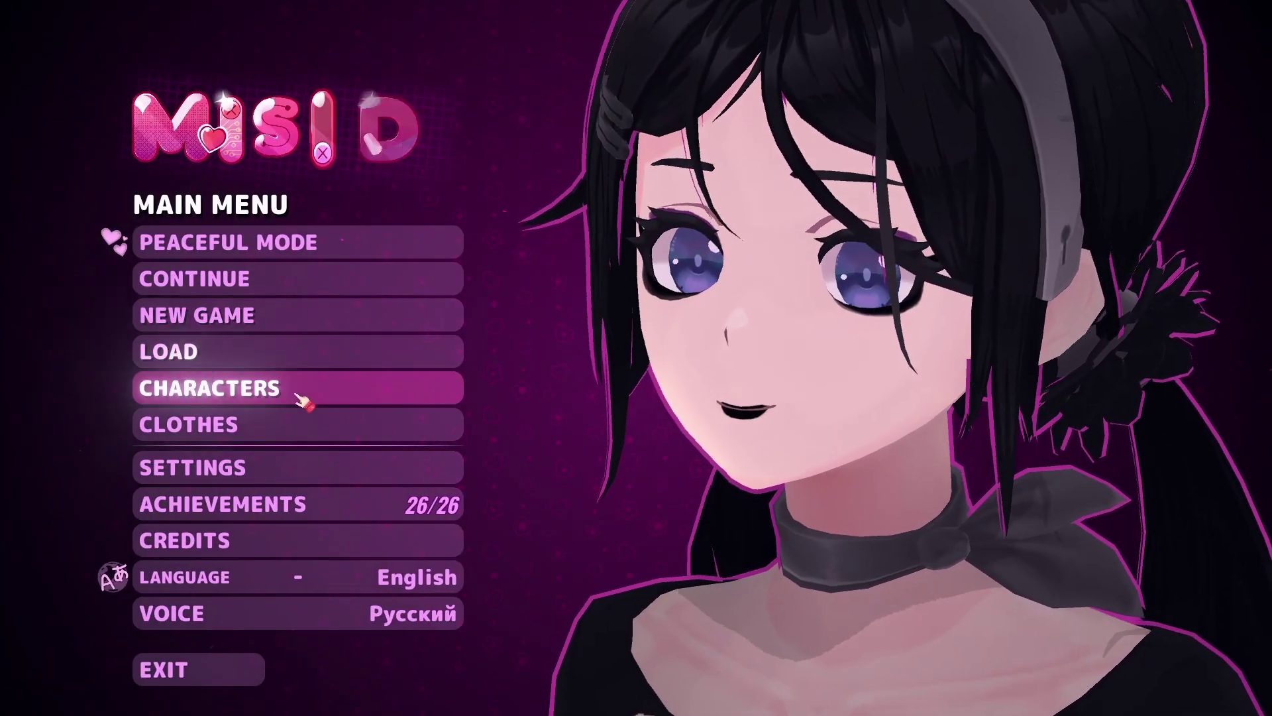
Browse the clothing addons, toggling CatEars and applying Christmas, then quit MiSide.
{"action": "left_click", "coordinate": [310, 427]}
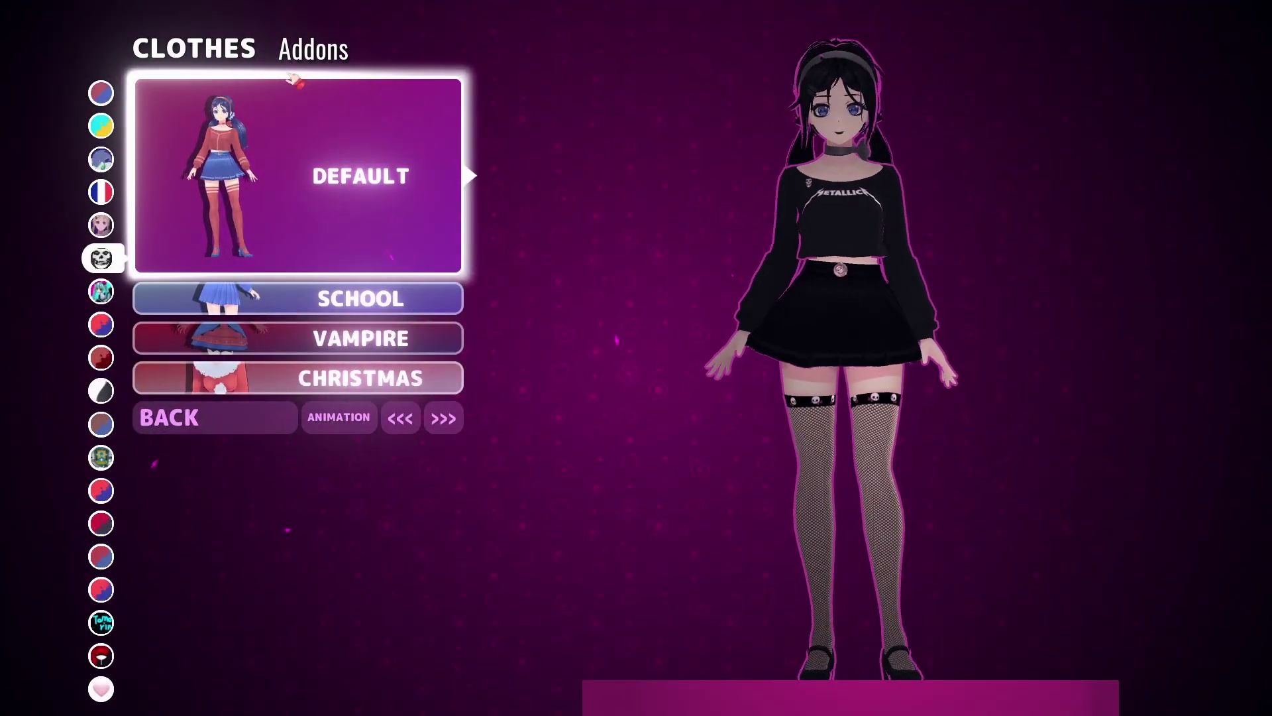
{"action": "left_click", "coordinate": [300, 59]}
{"action": "left_click", "coordinate": [256, 203]}
{"action": "left_click", "coordinate": [256, 204]}
{"action": "left_click", "coordinate": [260, 171]}
{"action": "scroll", "coordinate": [257, 176], "scroll_direction": "down", "scroll_amount": 5}
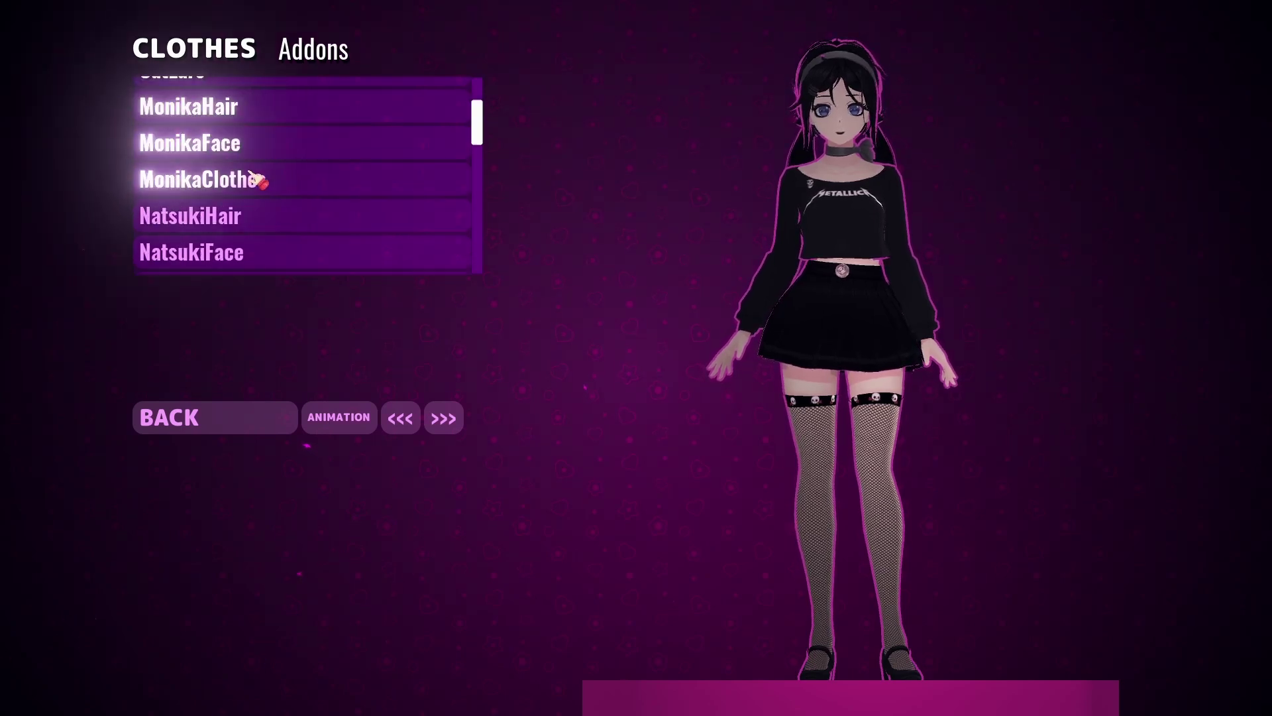
{"action": "scroll", "coordinate": [233, 200], "scroll_direction": "down", "scroll_amount": 12}
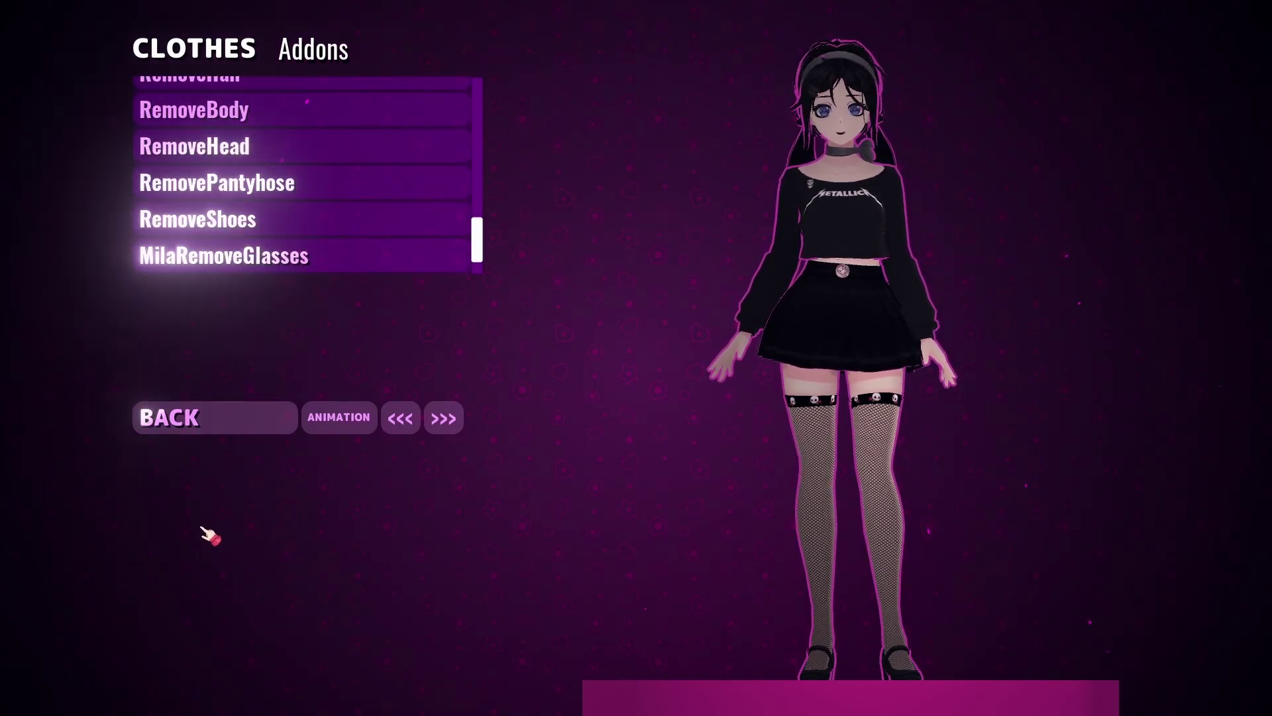
{"action": "left_click", "coordinate": [218, 431]}
{"action": "left_click", "coordinate": [202, 666]}
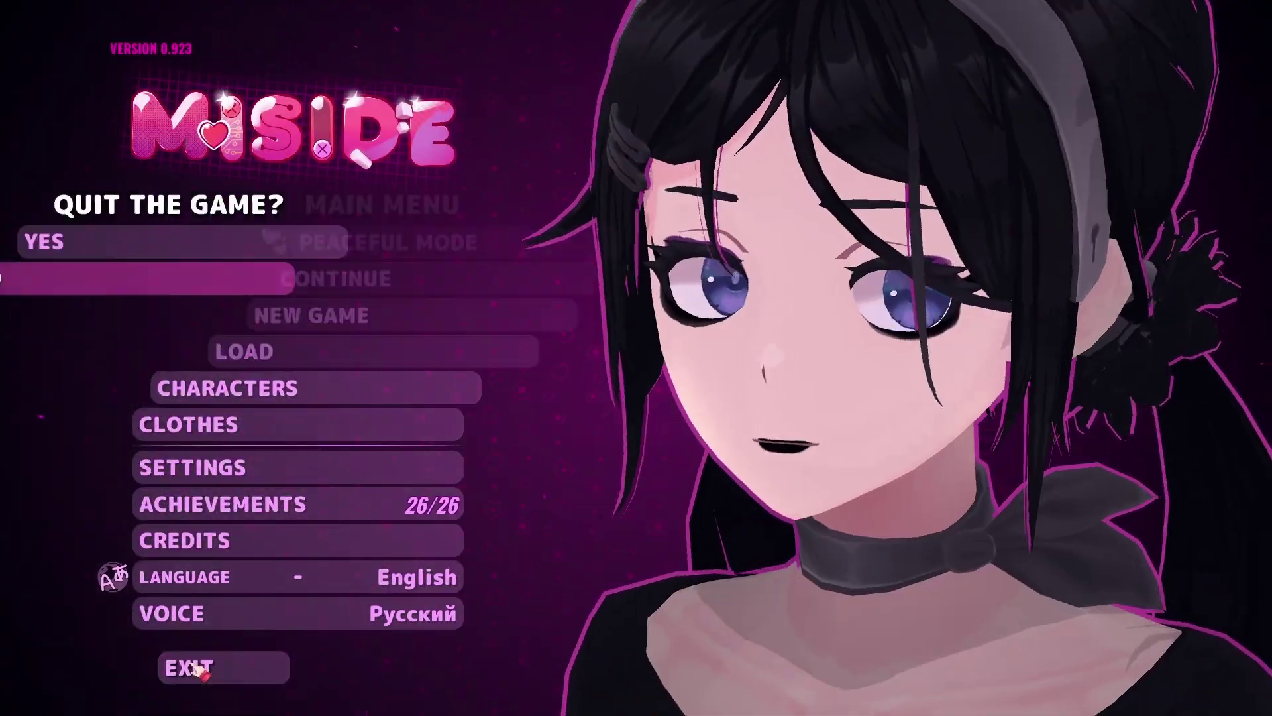
{"action": "left_click", "coordinate": [272, 255]}
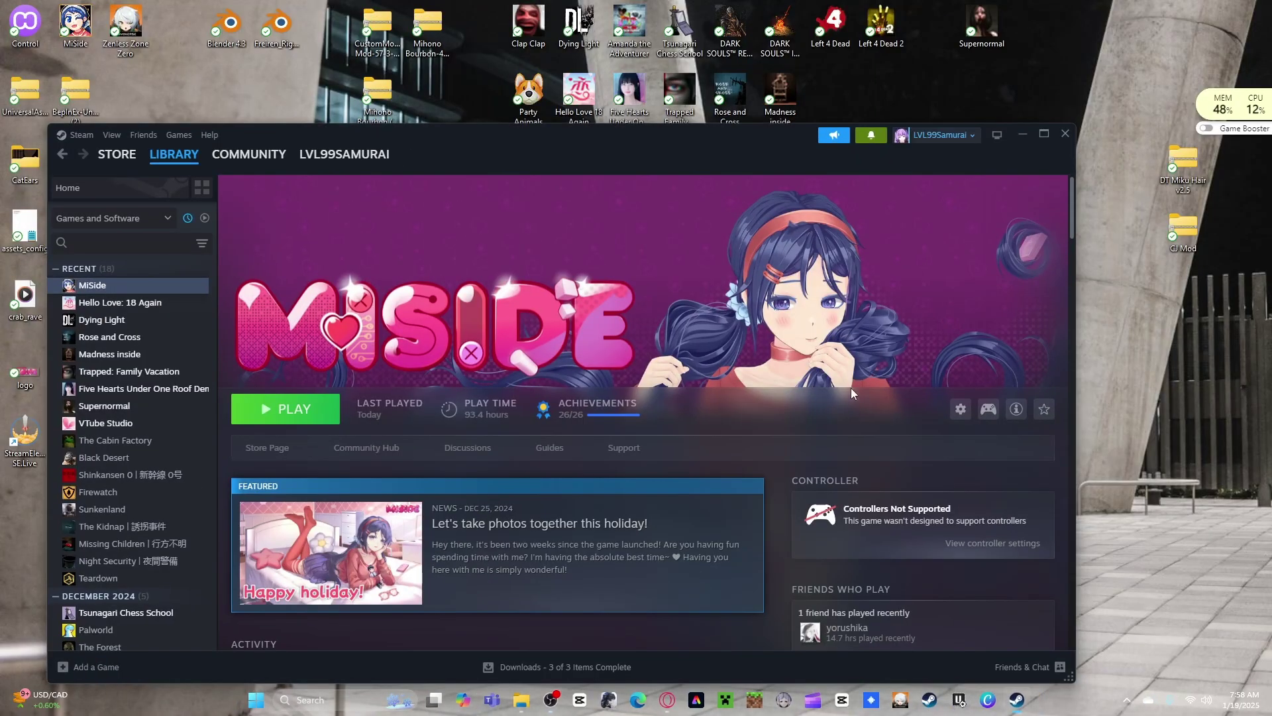
Open MiSide's local installation folder through Steam's Manage > Browse local files.
{"action": "left_click", "coordinate": [958, 409]}
{"action": "mouse_move", "coordinate": [982, 478]}
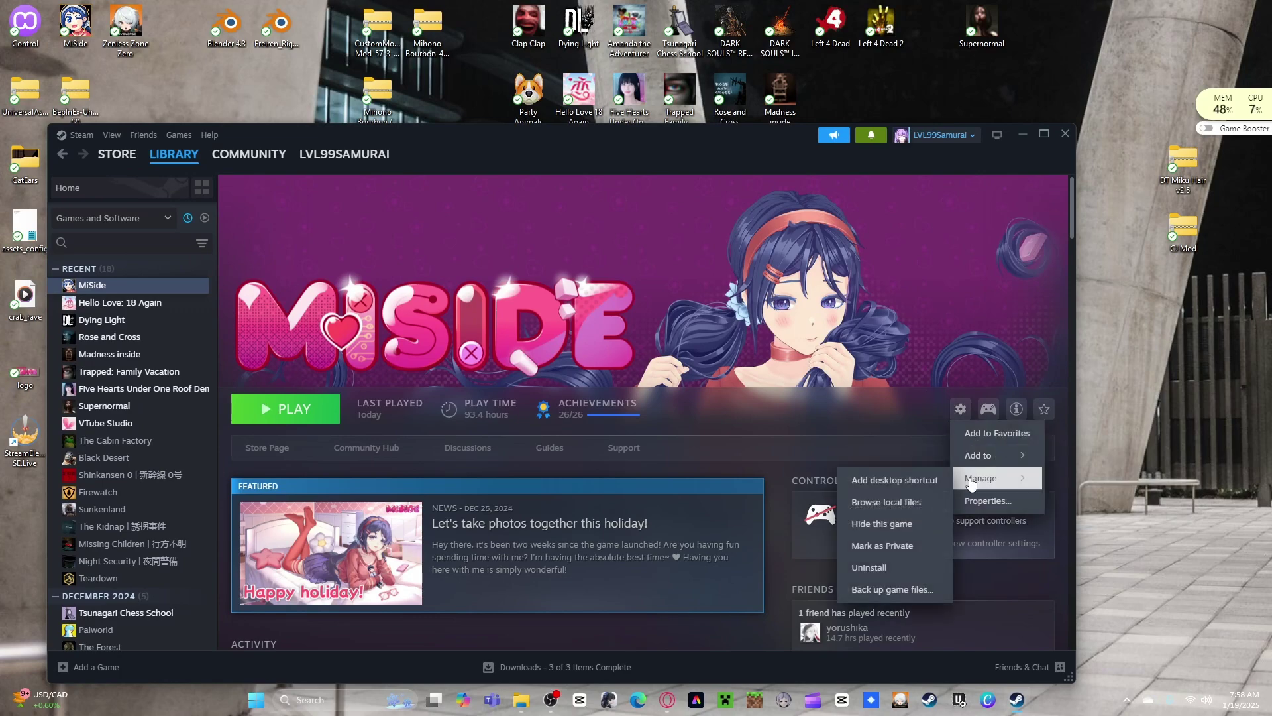
{"action": "left_click", "coordinate": [914, 502]}
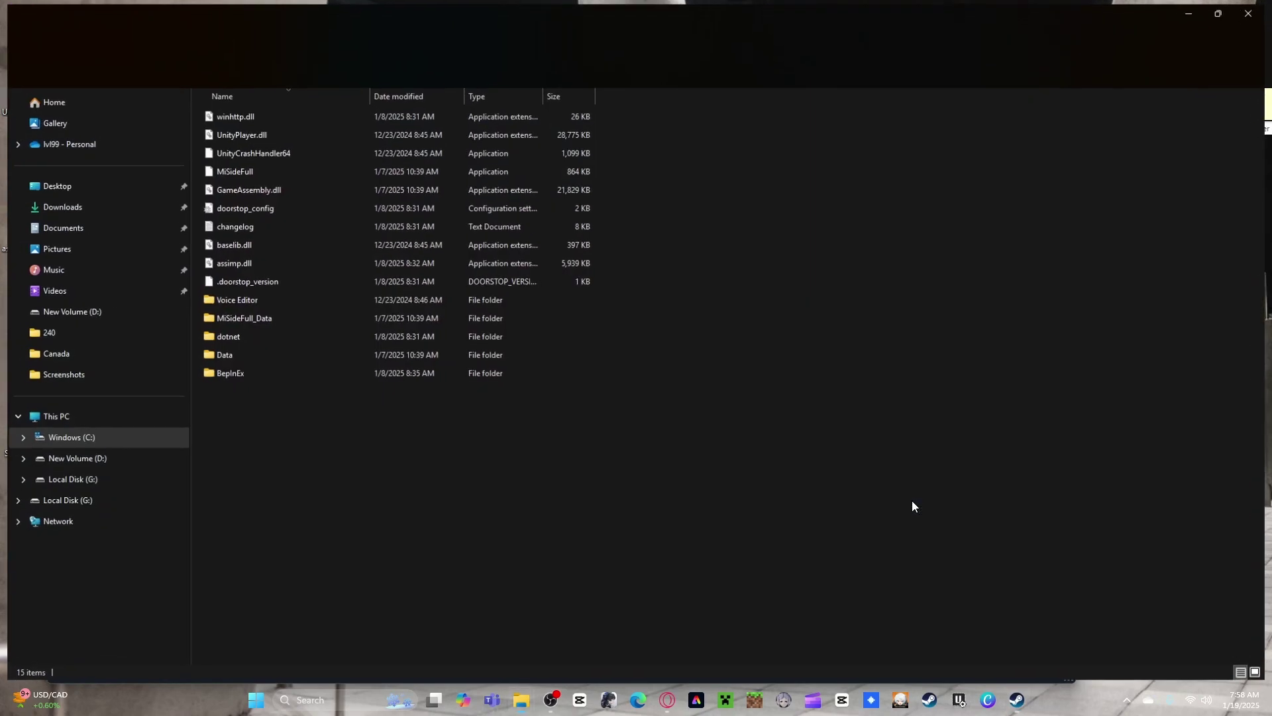
Open BepInEx\plugins to see UniversalAssetLoader, then minimize File Explorer.
{"action": "left_click", "coordinate": [257, 373]}
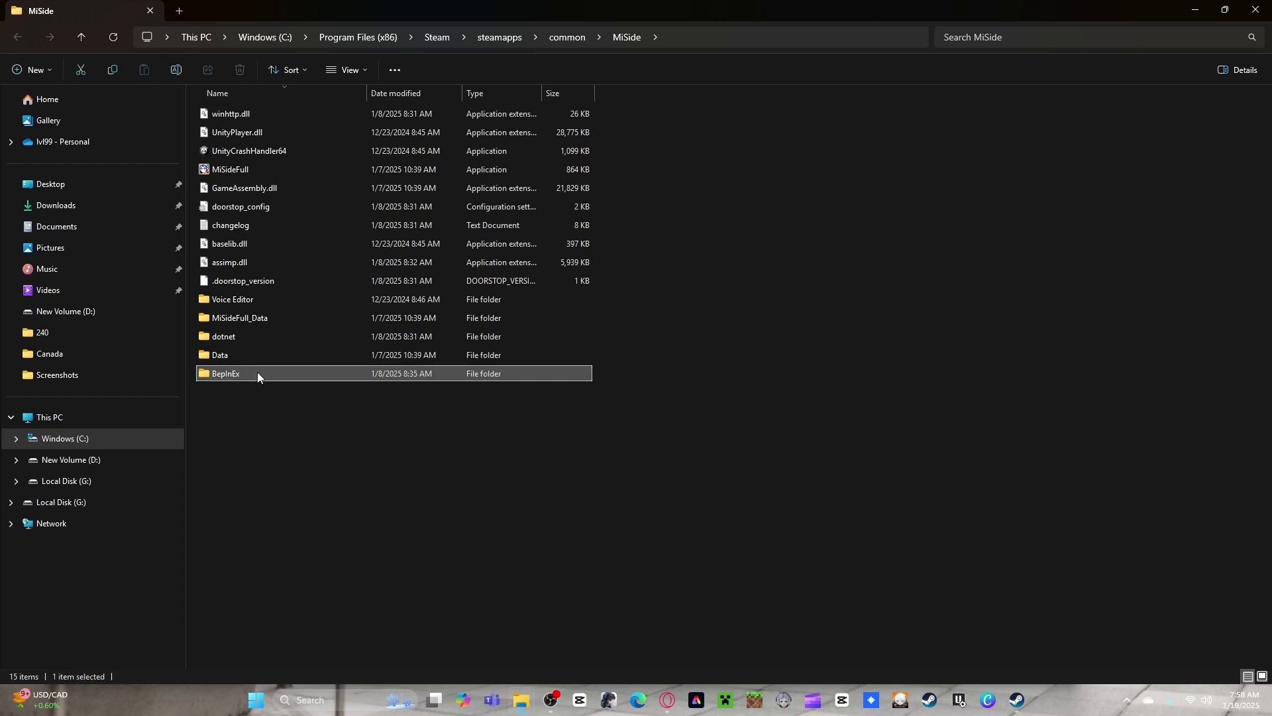
{"action": "double_click", "coordinate": [257, 371]}
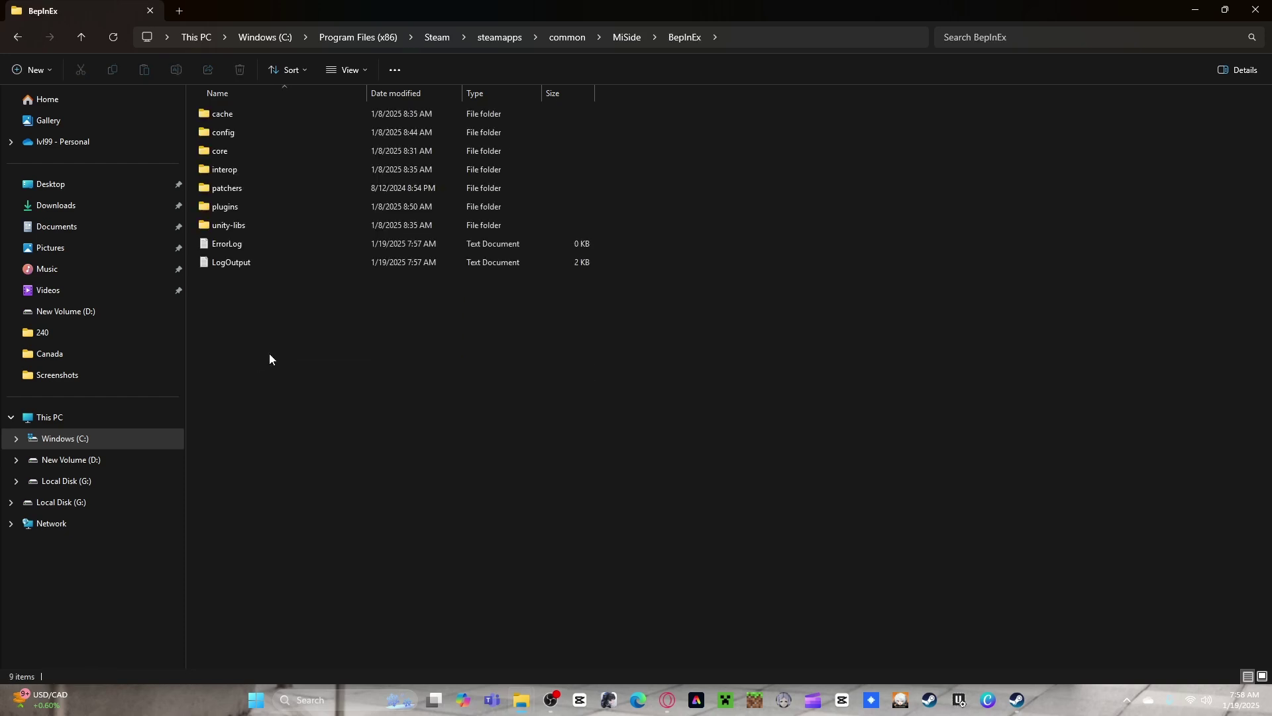
{"action": "double_click", "coordinate": [259, 205]}
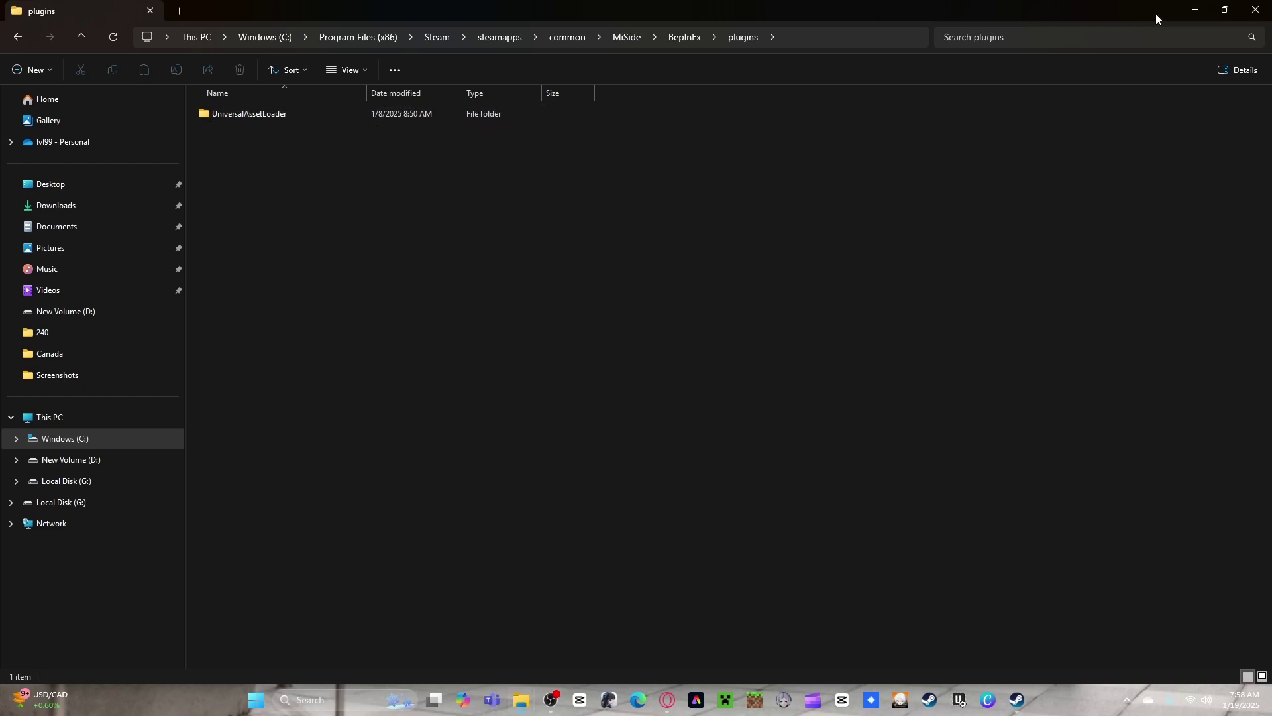
{"action": "left_click", "coordinate": [1195, 10]}
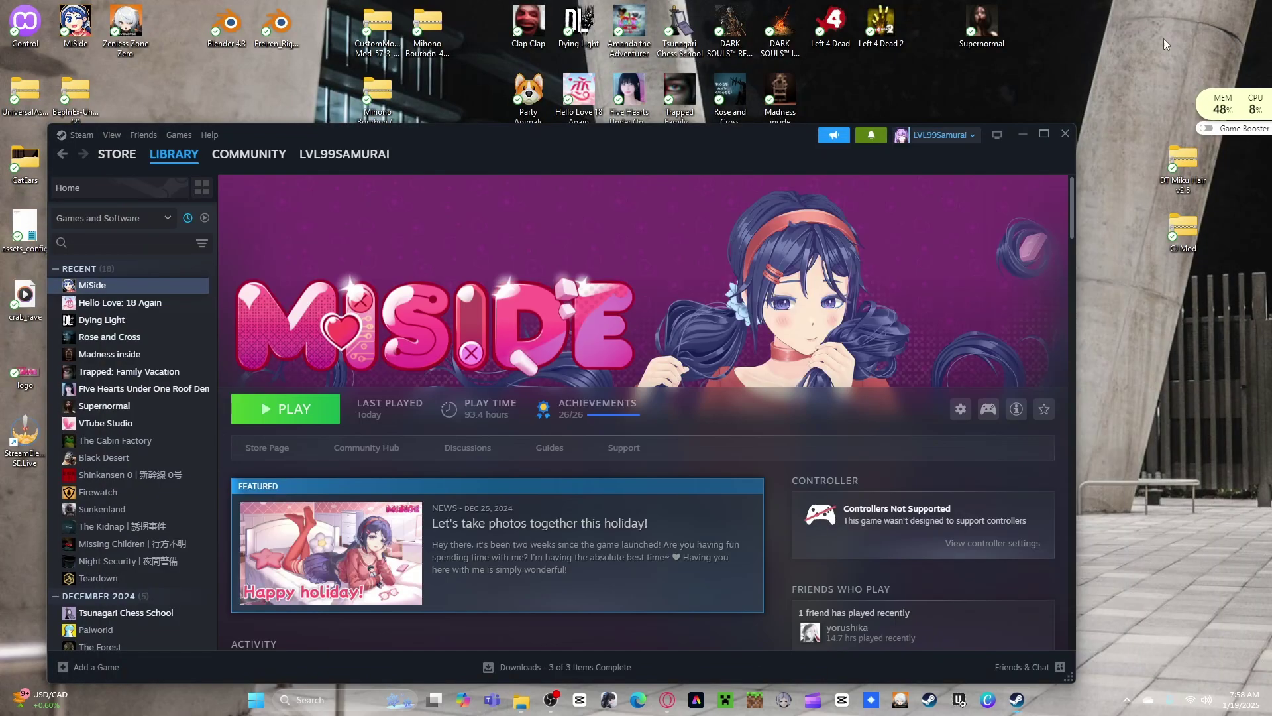
Open the CustomModels Mod zip to see MS_CustomModels.dll and UniverseLib.BIE.IL2CPP.Interop.dll, then minimize it.
{"action": "left_click", "coordinate": [1019, 133]}
{"action": "left_click_drag", "start_coordinate": [377, 27], "coordinate": [535, 215]}
{"action": "double_click", "coordinate": [524, 169]}
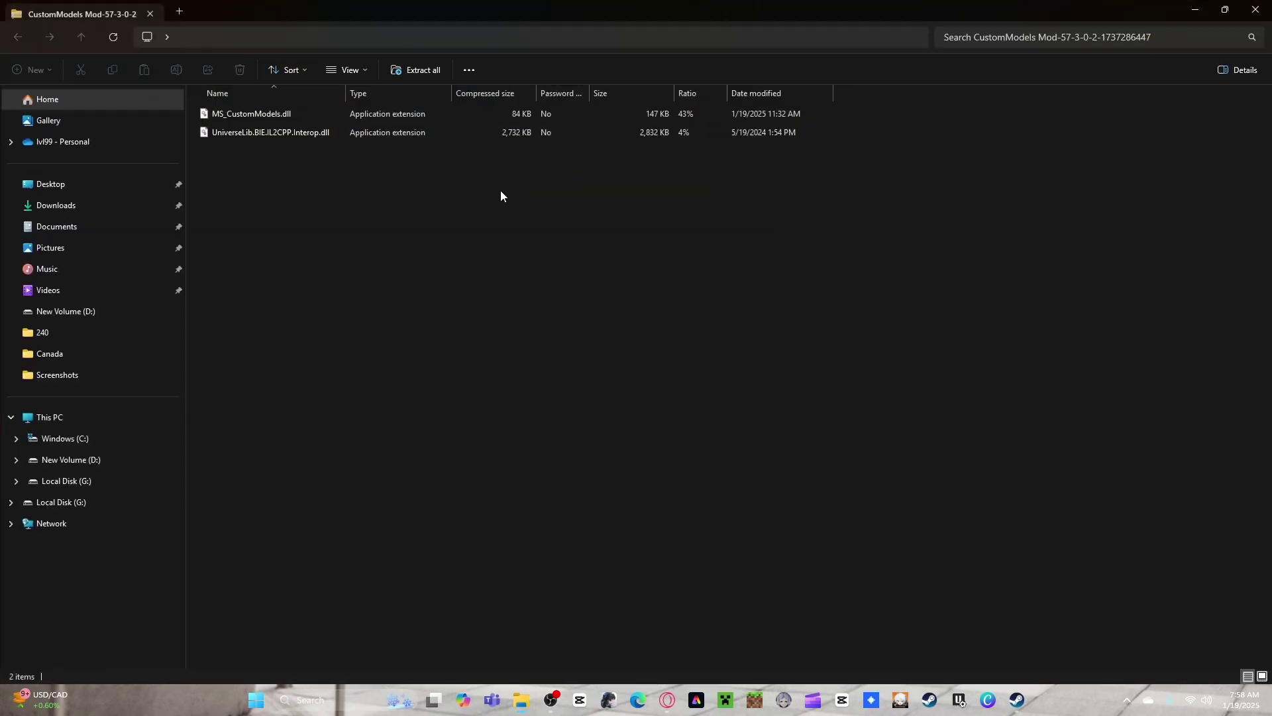
{"action": "left_click", "coordinate": [1194, 10]}
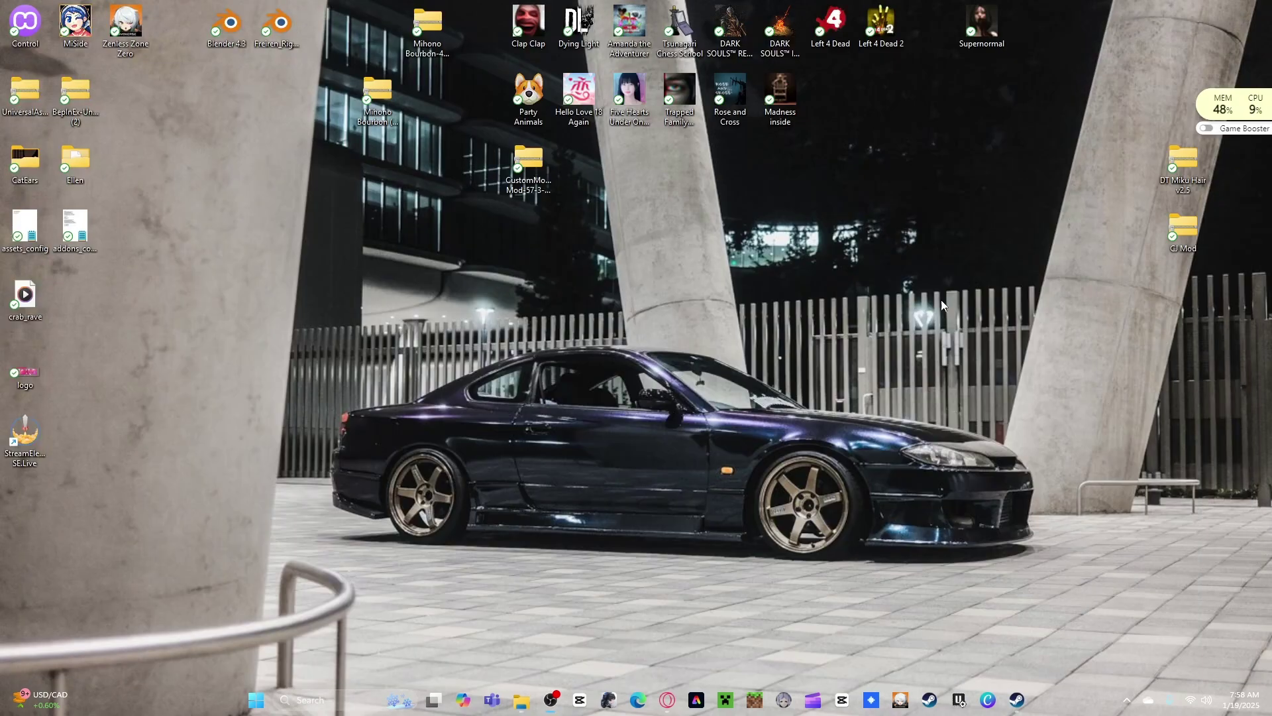
Read through the MiSide Custom Models Loader page in Opera GX.
{"action": "left_click", "coordinate": [563, 655]}
{"action": "left_click", "coordinate": [901, 11]}
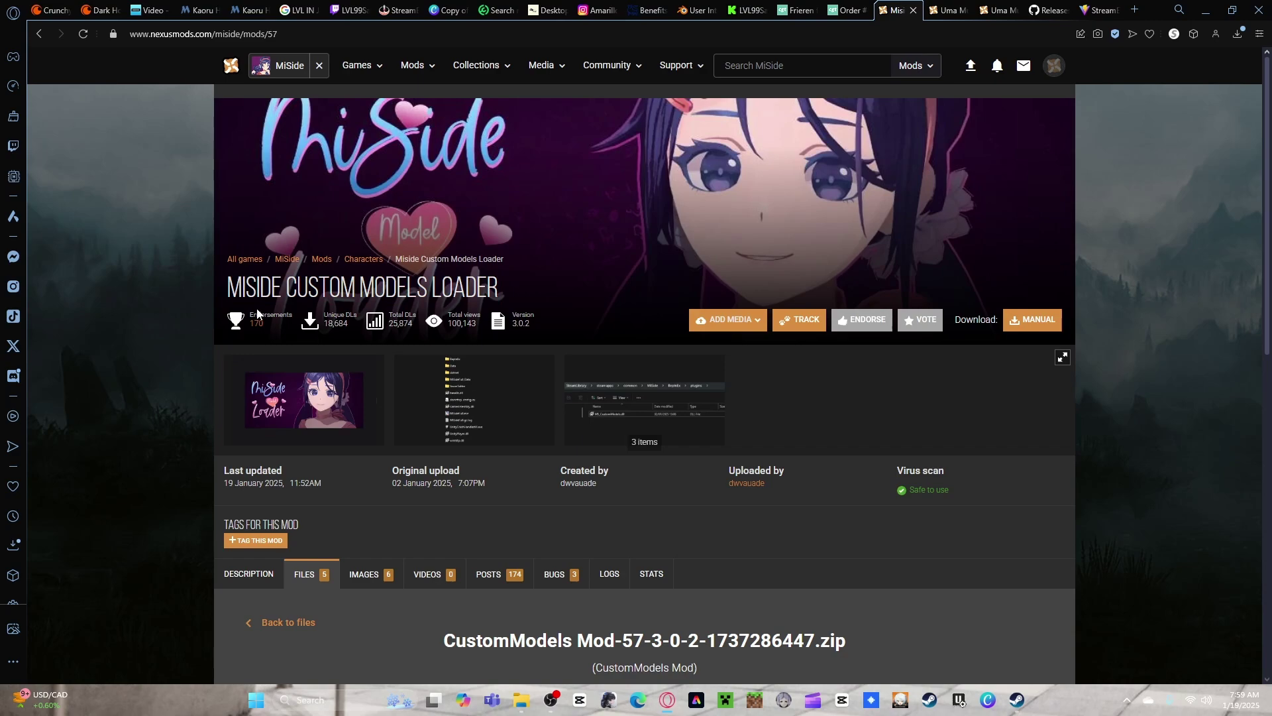
{"action": "scroll", "coordinate": [694, 366], "scroll_direction": "down", "scroll_amount": 5}
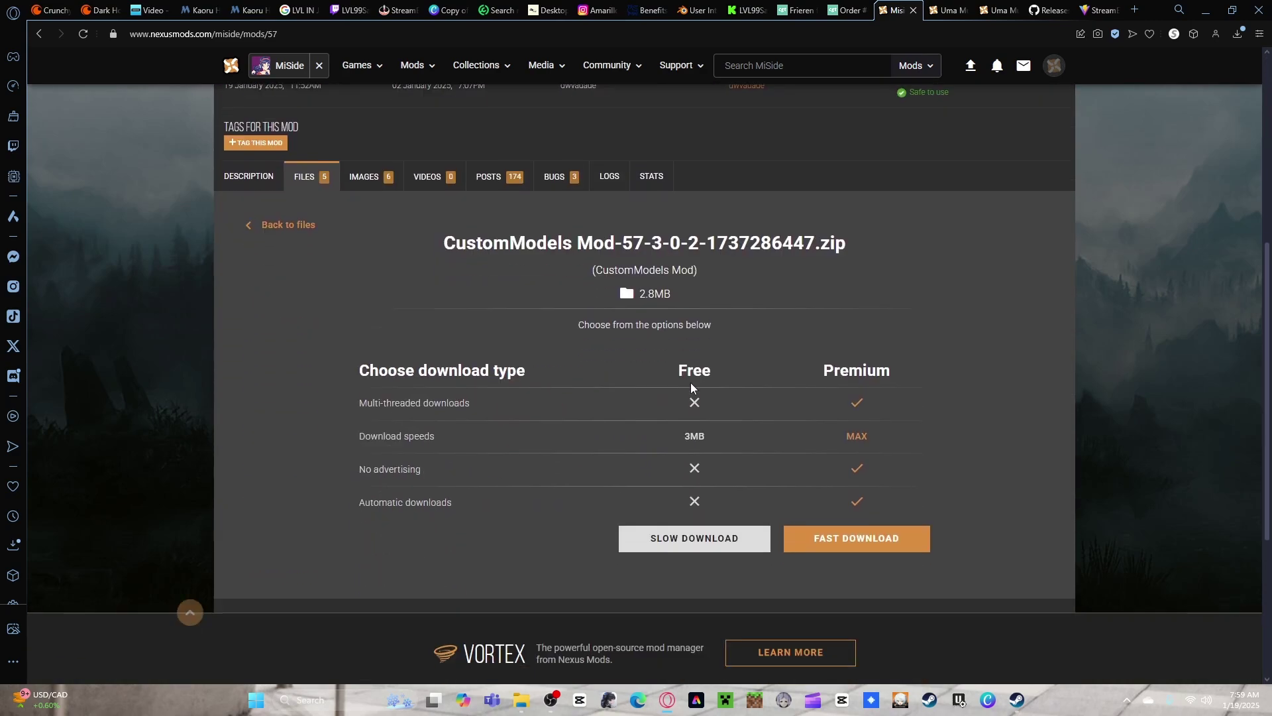
{"action": "scroll", "coordinate": [679, 395], "scroll_direction": "up", "scroll_amount": 5}
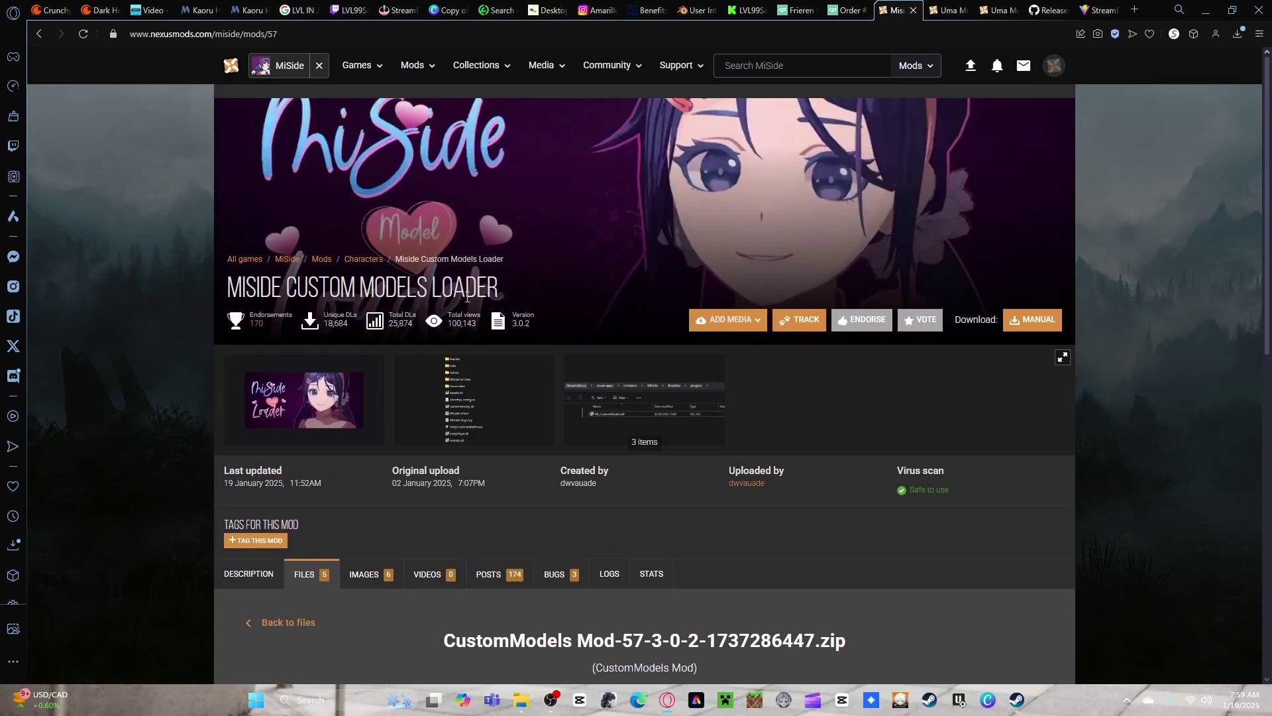
{"action": "scroll", "coordinate": [676, 308], "scroll_direction": "down", "scroll_amount": 5}
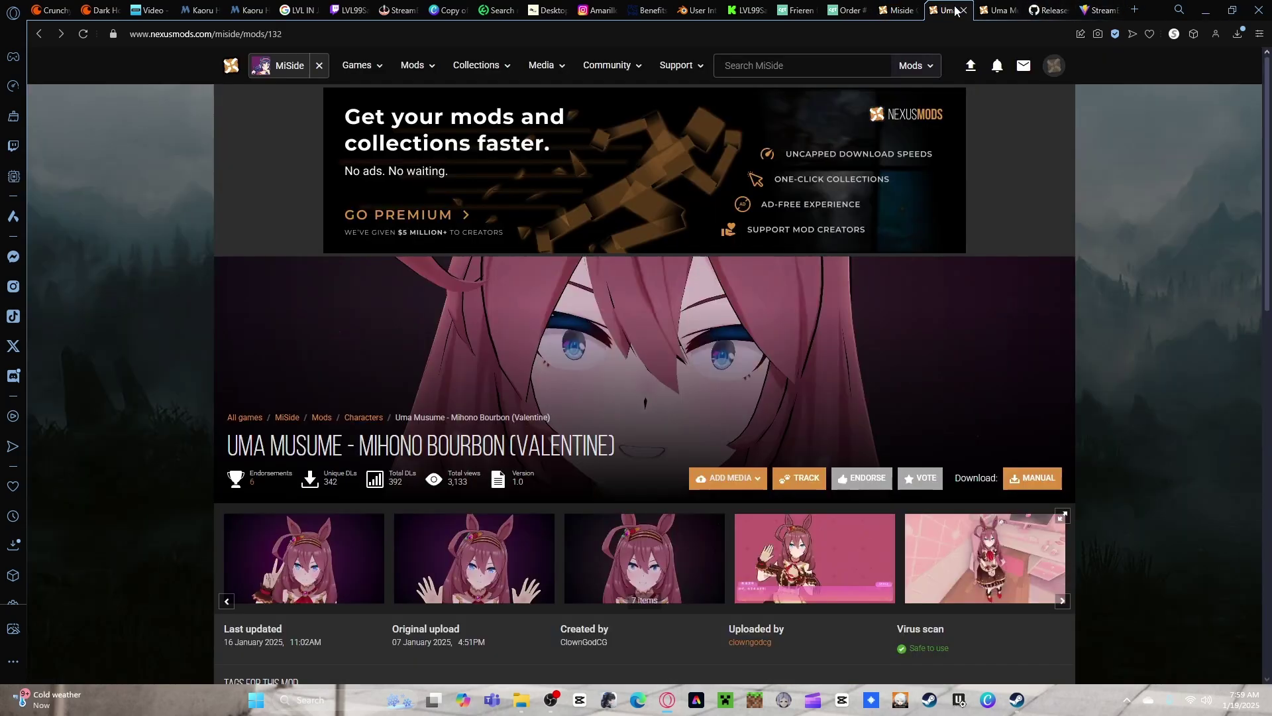
Review the Mihono Bourbon (Valentine) mod page and its screenshots, then minimize the browser.
{"action": "left_click", "coordinate": [946, 10]}
{"action": "scroll", "coordinate": [766, 281], "scroll_direction": "down", "scroll_amount": 10}
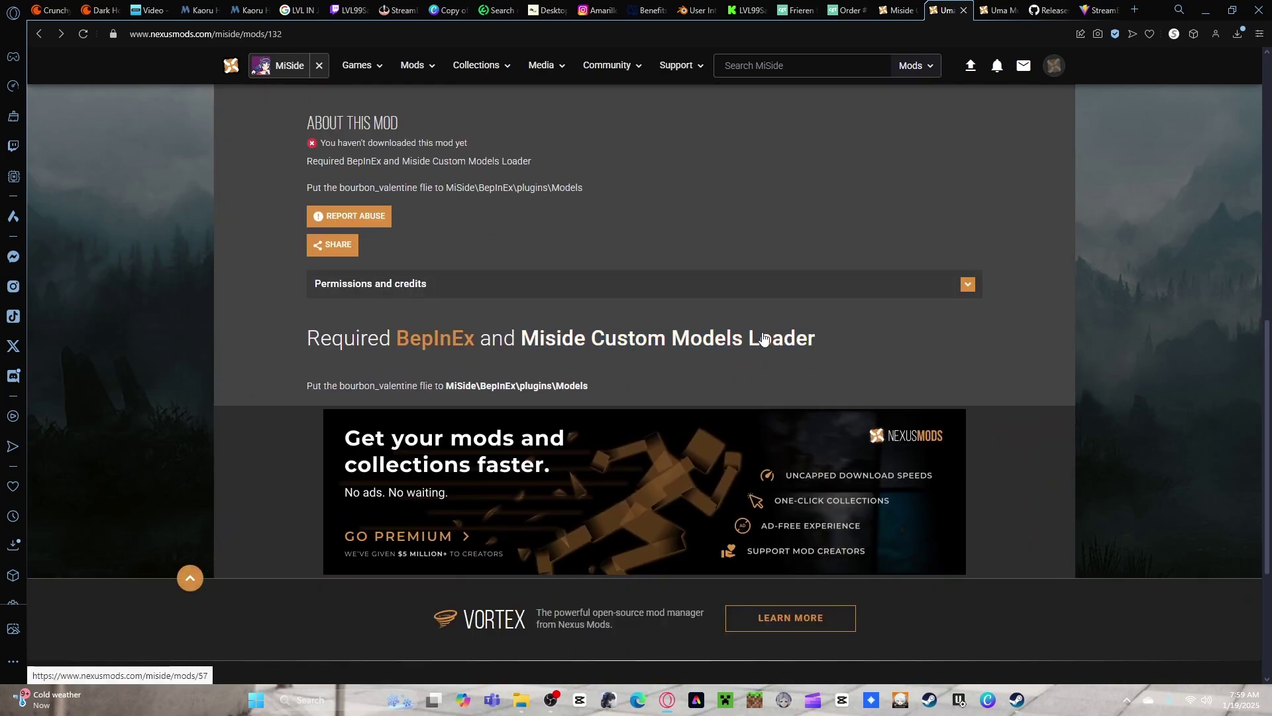
{"action": "scroll", "coordinate": [768, 343], "scroll_direction": "up", "scroll_amount": 8}
{"action": "left_click", "coordinate": [944, 407]}
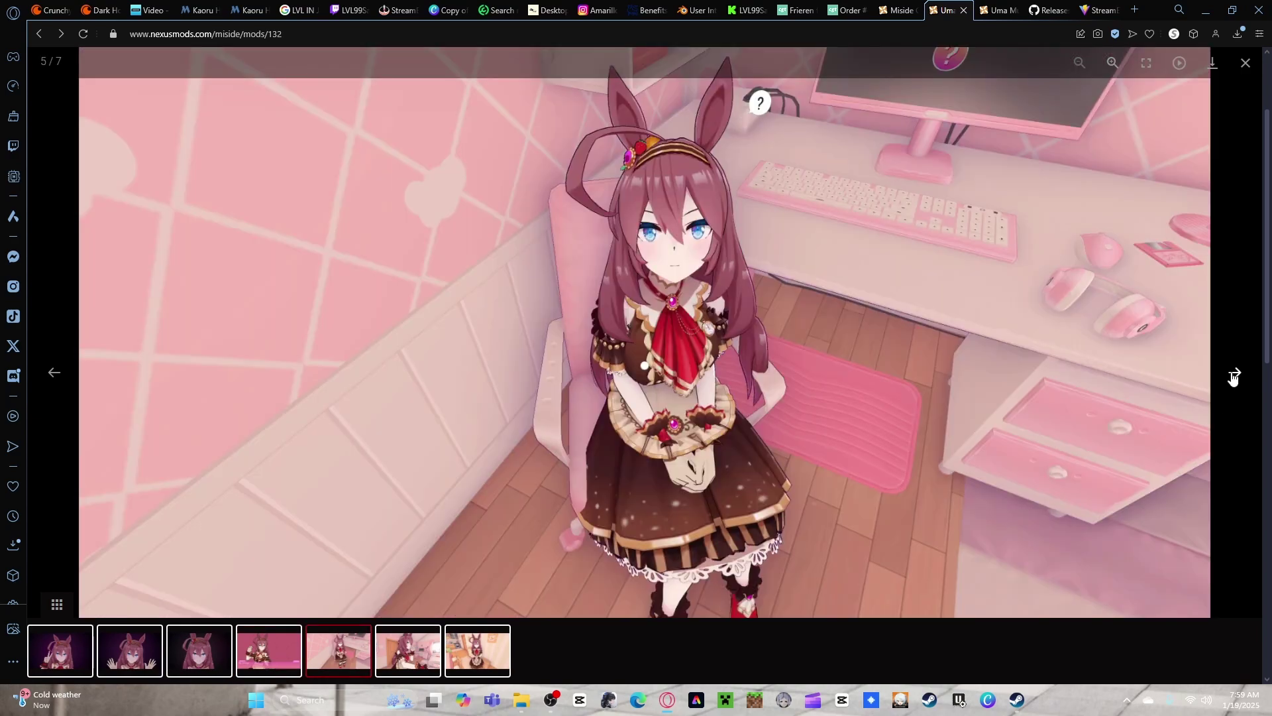
{"action": "left_click", "coordinate": [1234, 375]}
{"action": "left_click", "coordinate": [1233, 375]}
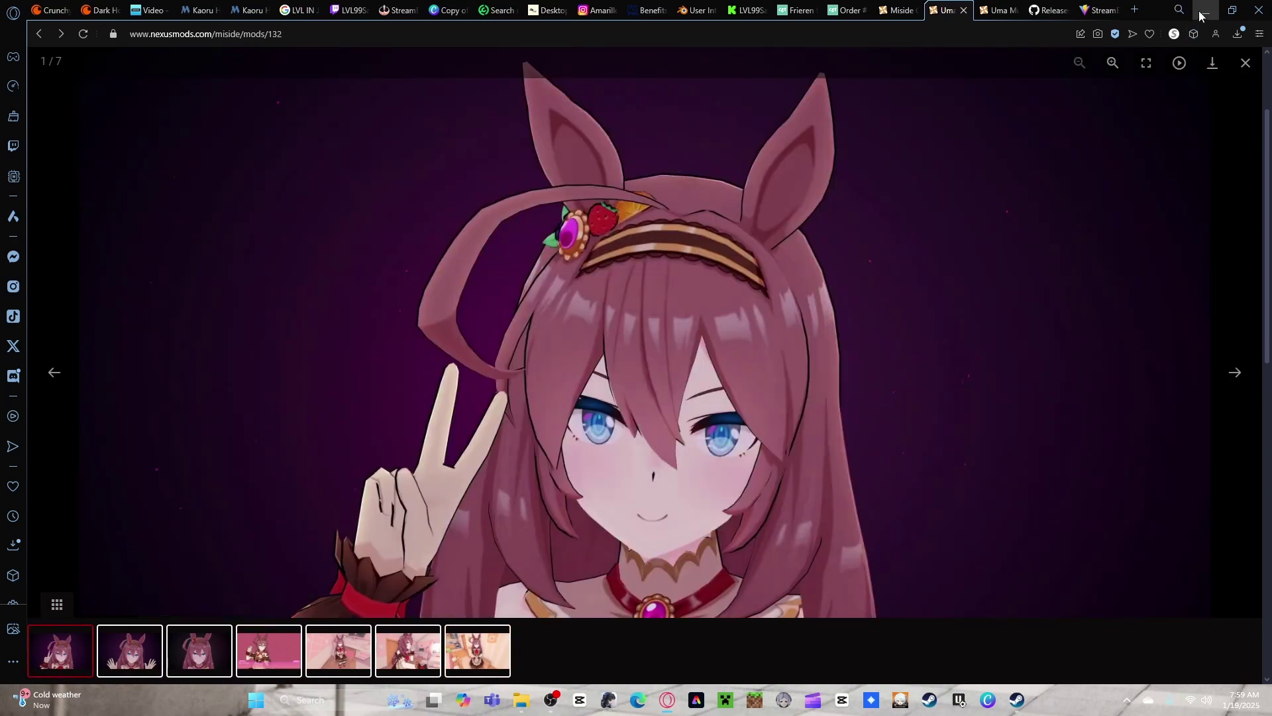
{"action": "left_click", "coordinate": [899, 10]}
{"action": "left_click", "coordinate": [1206, 12]}
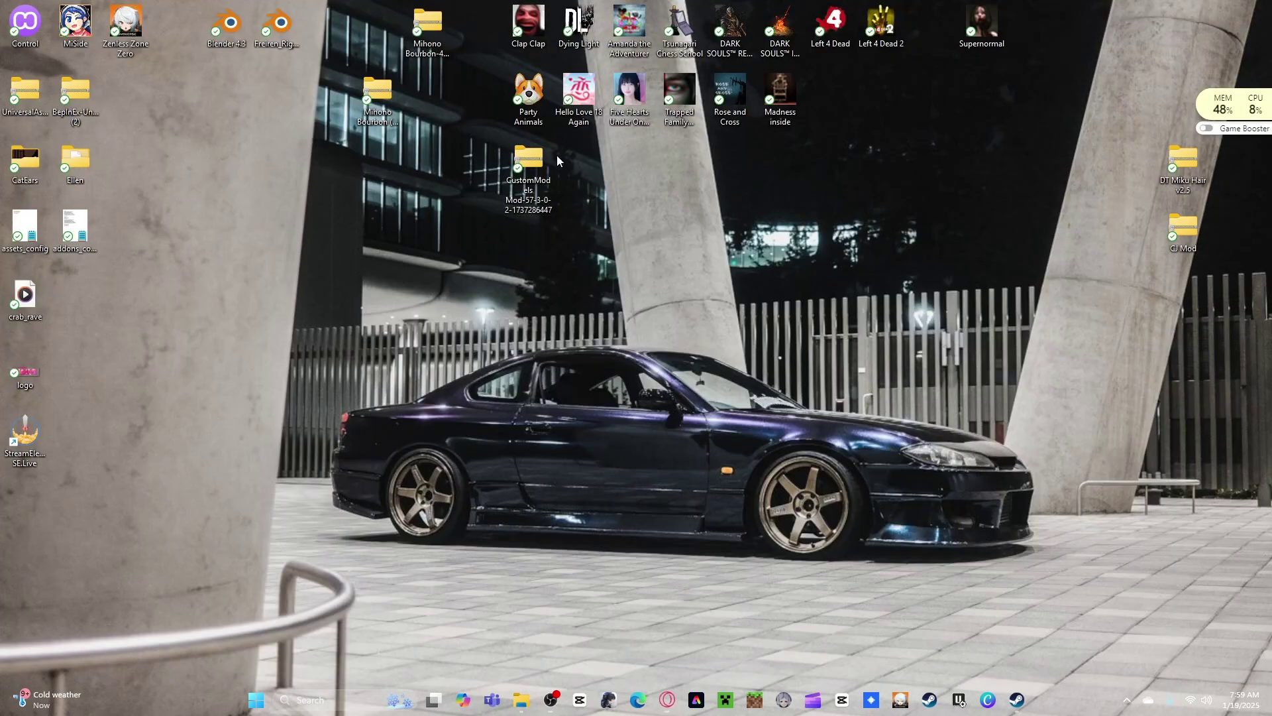
Open the CustomModels zip and position the plugins folder window on the desktop.
{"action": "left_click_drag", "start_coordinate": [528, 162], "coordinate": [626, 370]}
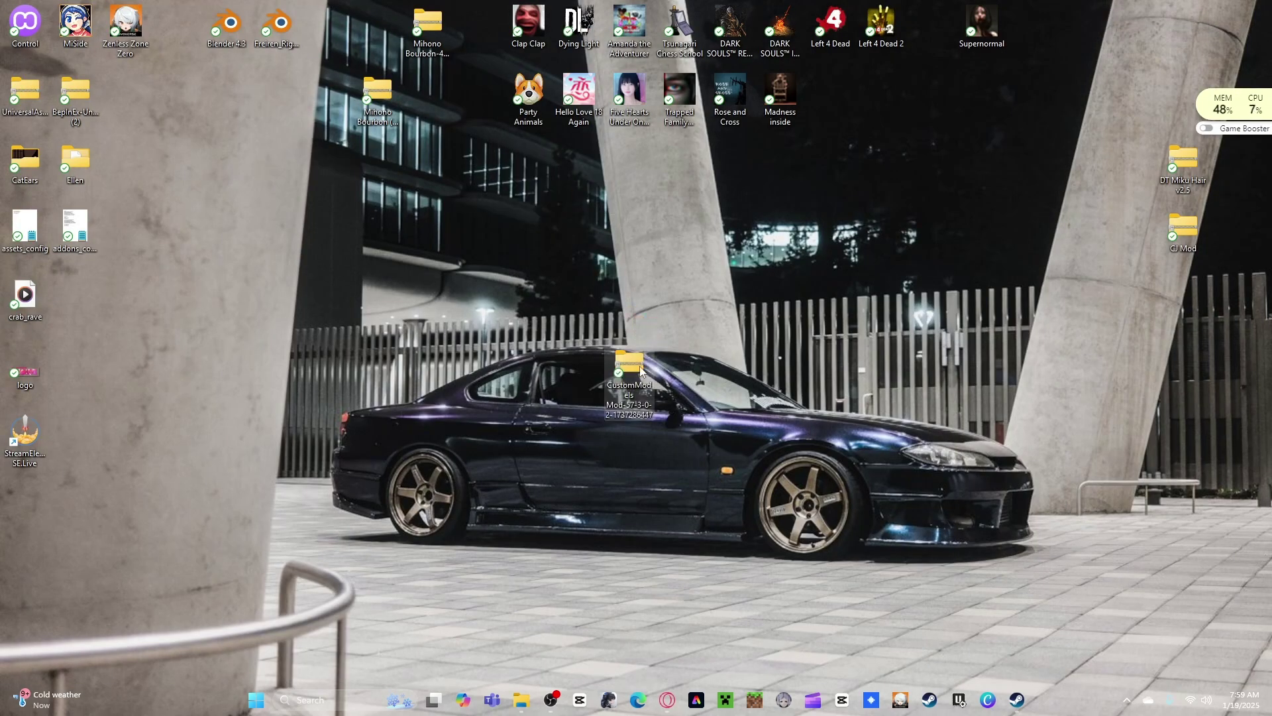
{"action": "double_click", "coordinate": [625, 372]}
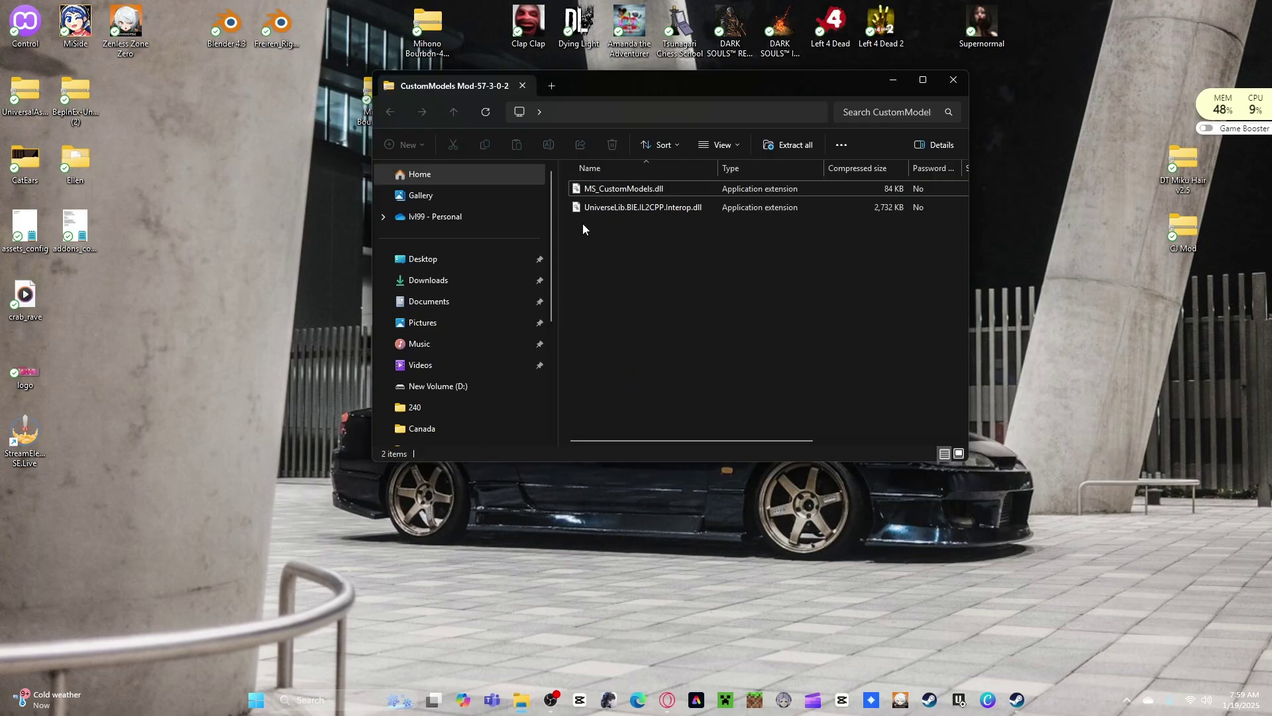
{"action": "left_click_drag", "start_coordinate": [615, 228], "coordinate": [618, 161]}
{"action": "left_click", "coordinate": [953, 80]}
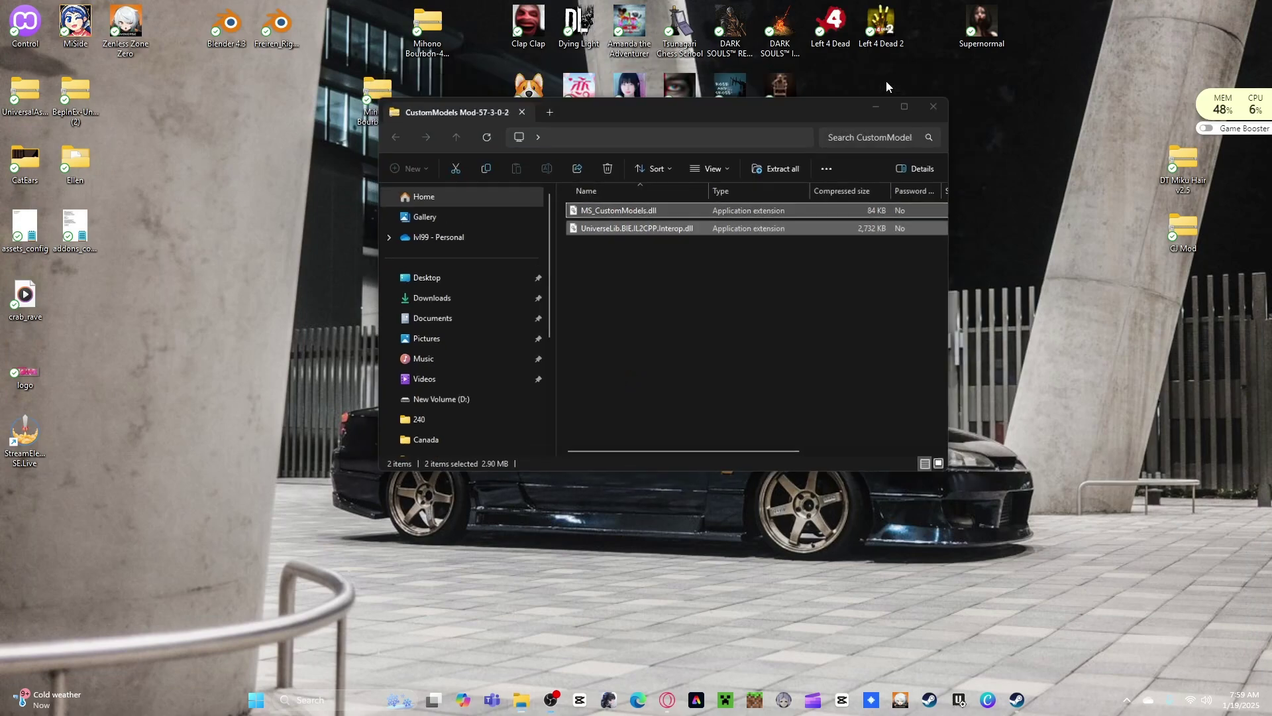
{"action": "mouse_move", "coordinate": [532, 710]}
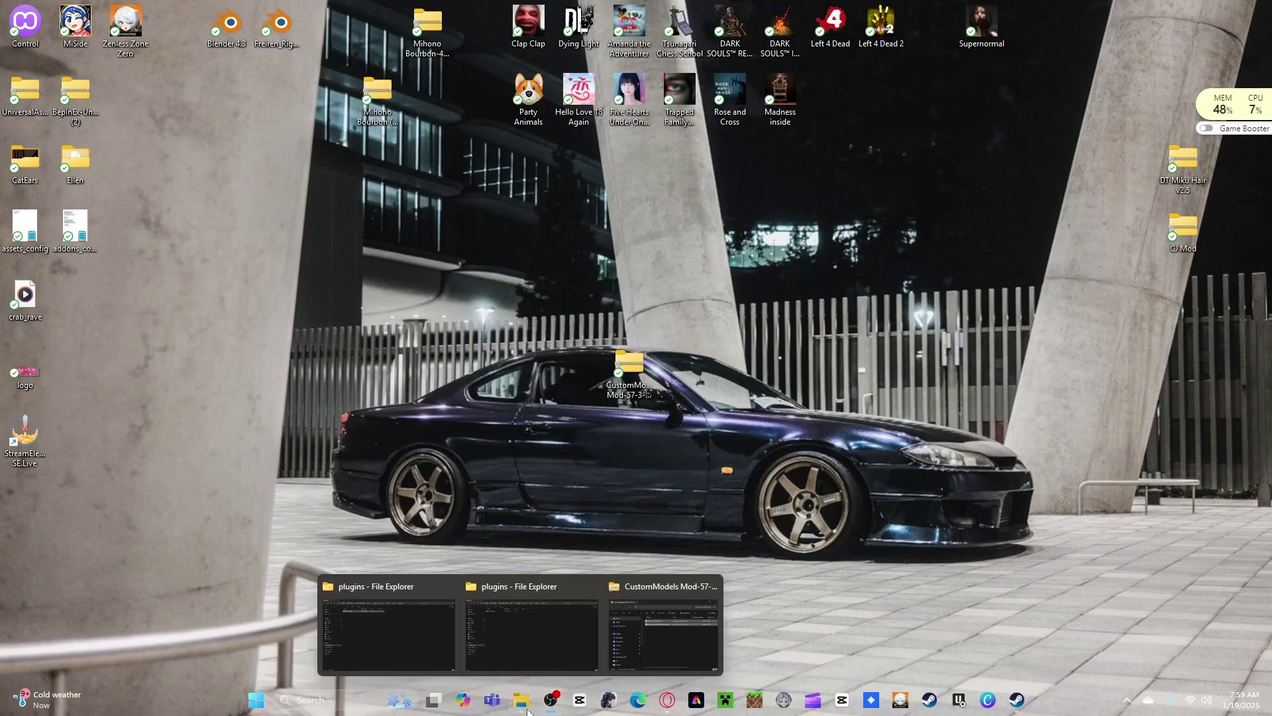
{"action": "left_click", "coordinate": [422, 643]}
{"action": "left_click", "coordinate": [1225, 10]}
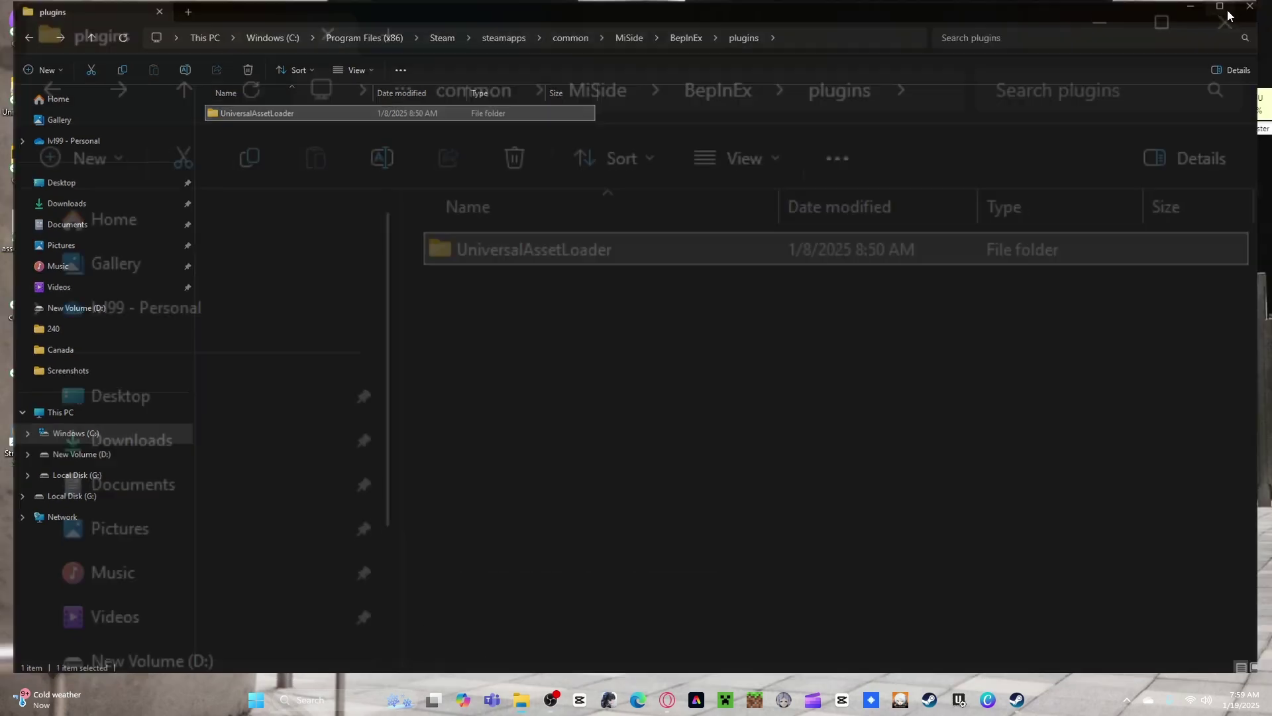
{"action": "left_click_drag", "start_coordinate": [697, 70], "coordinate": [334, 228]}
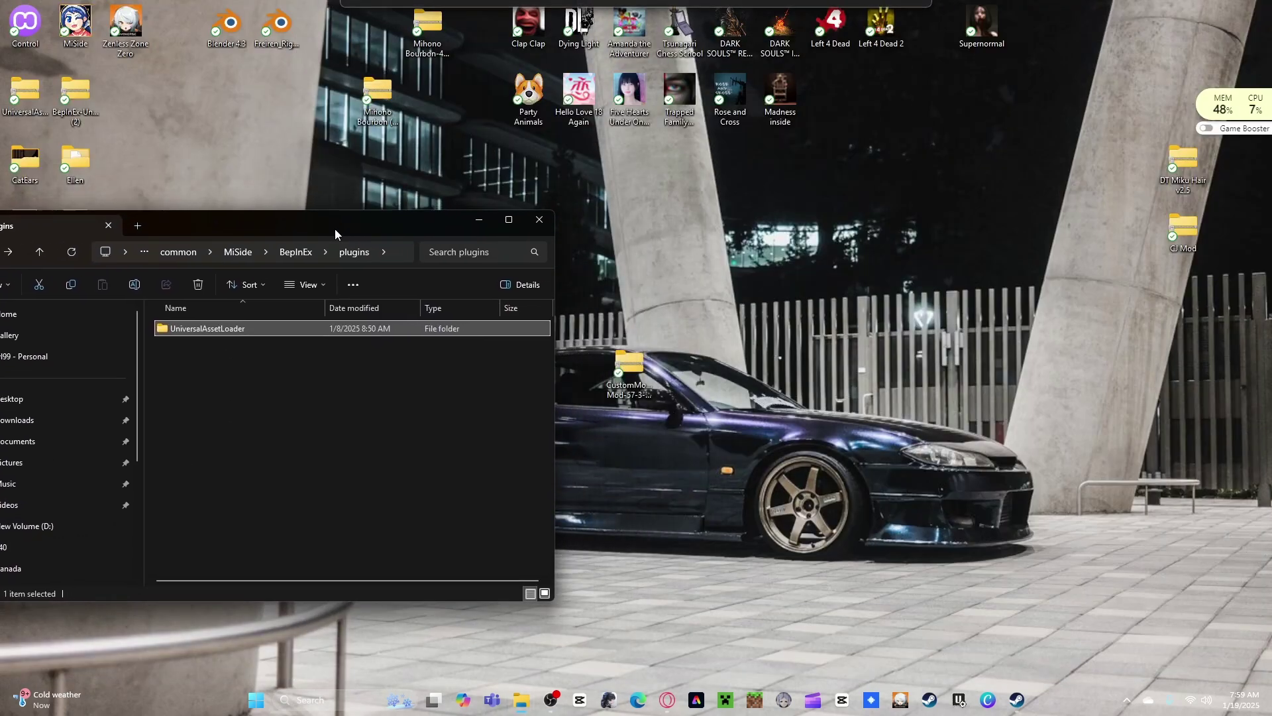
Move UniversalAssetLoader out of plugins to the desktop and copy both CustomModels DLLs into plugins.
{"action": "double_click", "coordinate": [622, 373]}
{"action": "key", "text": "ctrl+a"}
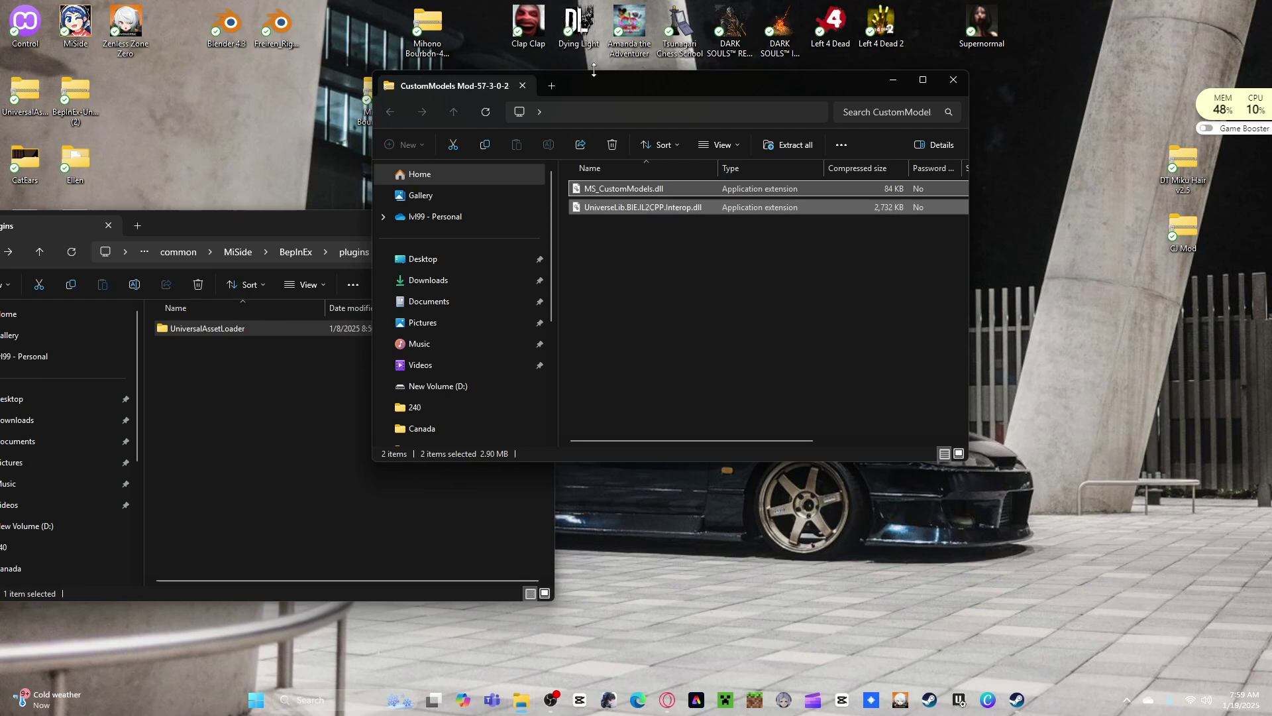
{"action": "left_click_drag", "start_coordinate": [586, 97], "coordinate": [696, 106]}
{"action": "left_click_drag", "start_coordinate": [247, 327], "coordinate": [702, 549]}
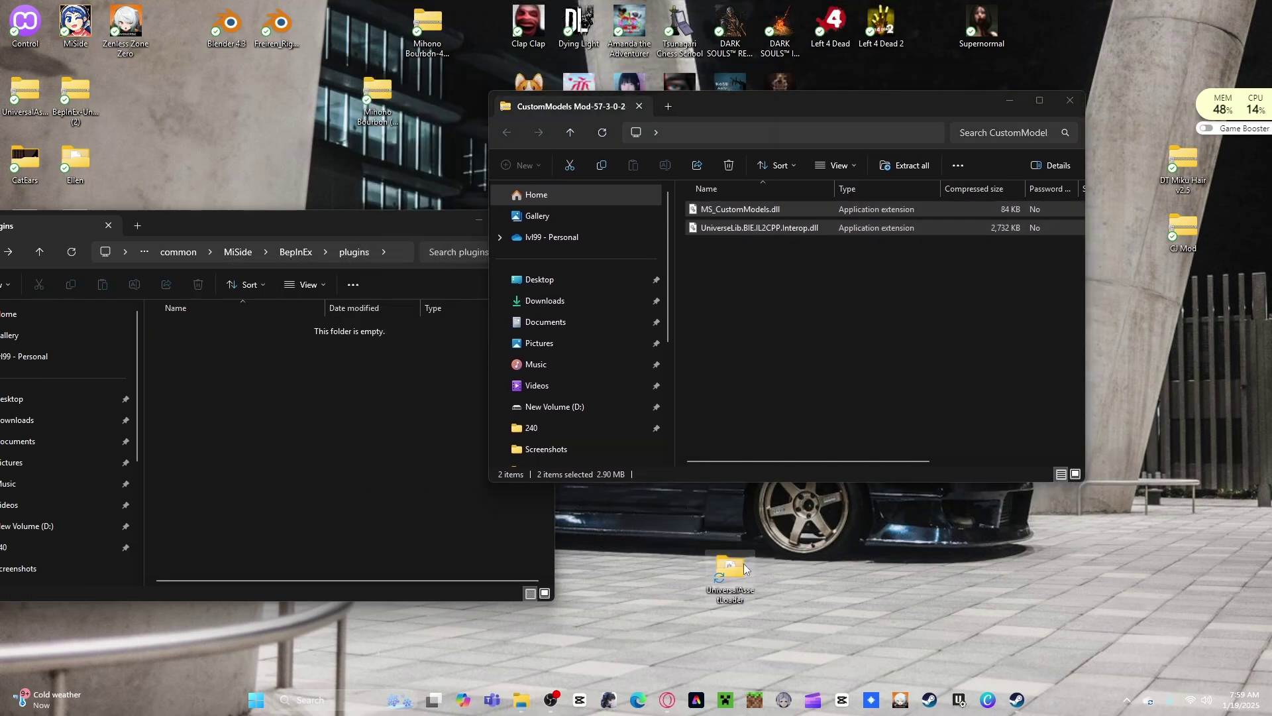
{"action": "left_click_drag", "start_coordinate": [735, 211], "coordinate": [292, 407]}
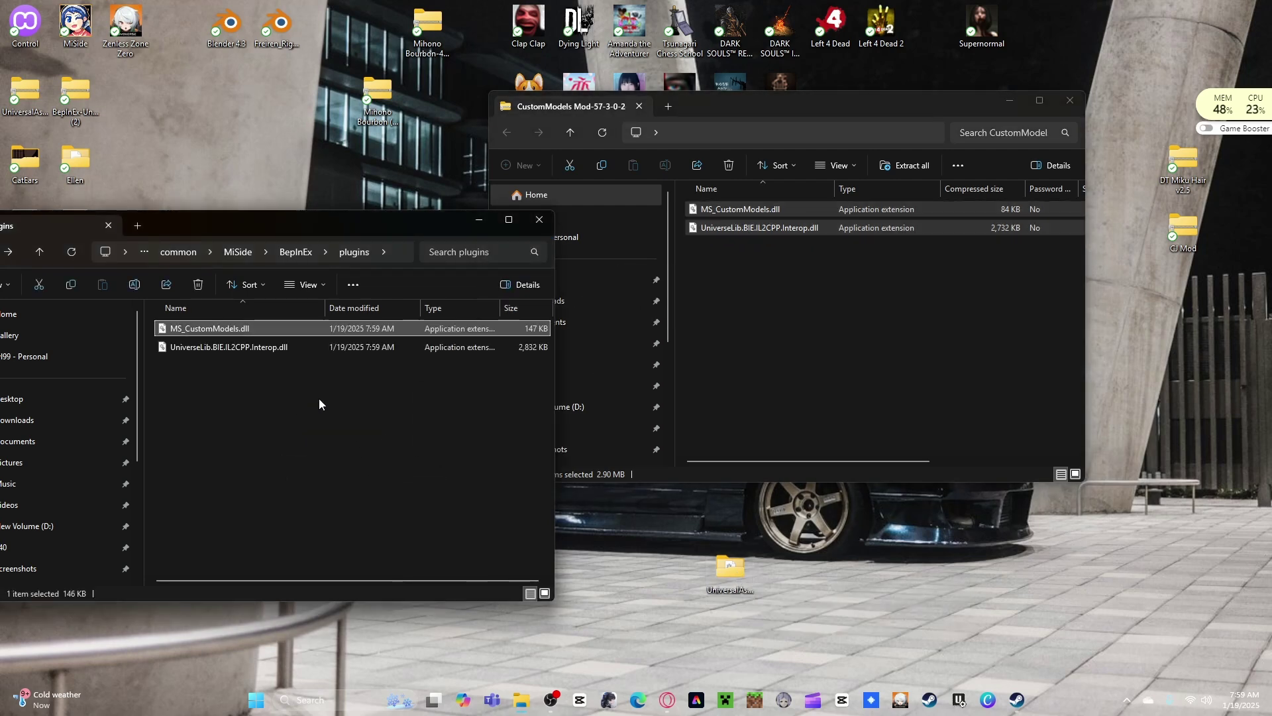
{"action": "left_click", "coordinate": [1064, 105]}
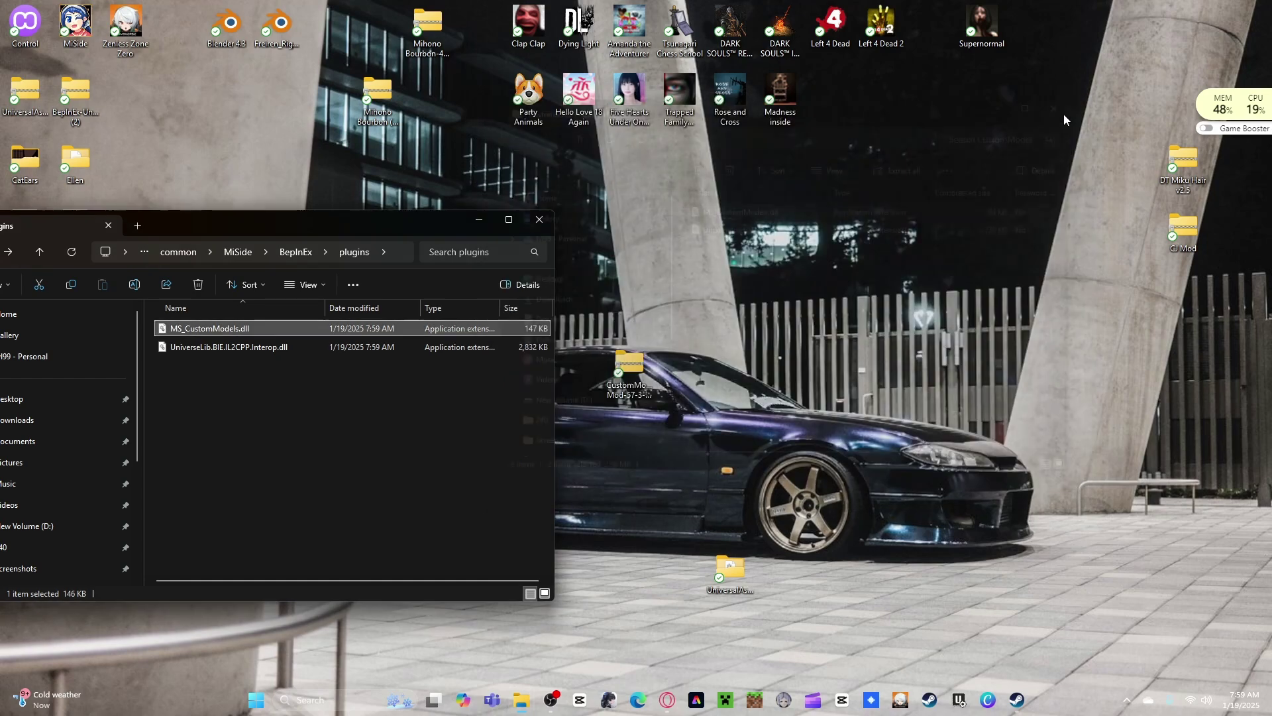
Reopen the plugins folder to confirm the DLLs, then show the desktop.
{"action": "left_click_drag", "start_coordinate": [265, 226], "coordinate": [831, 204]}
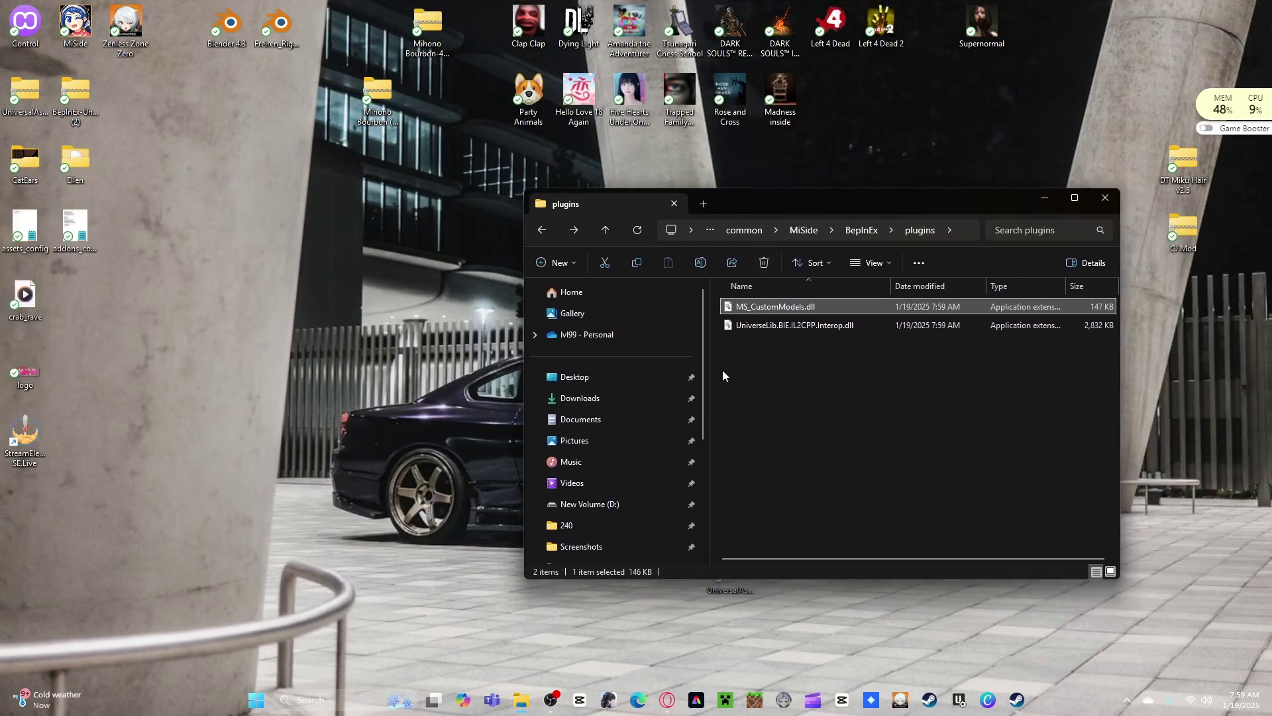
{"action": "left_click", "coordinate": [543, 235]}
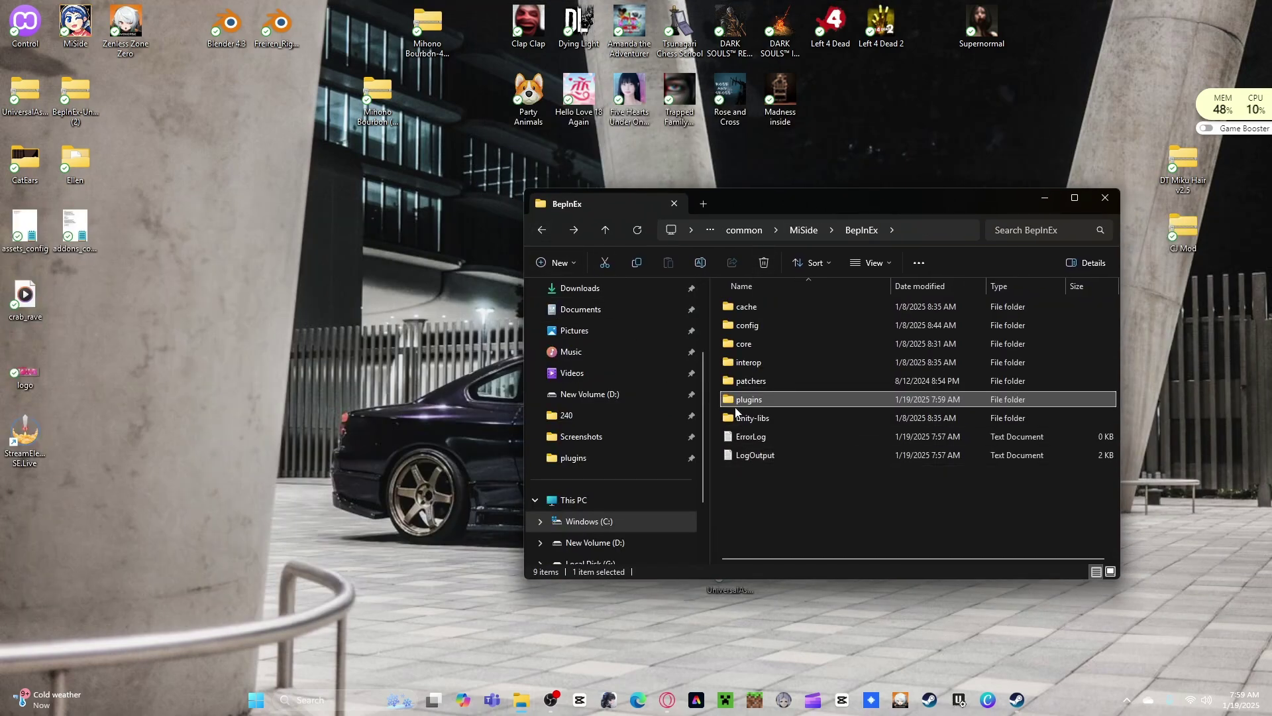
{"action": "double_click", "coordinate": [736, 405]}
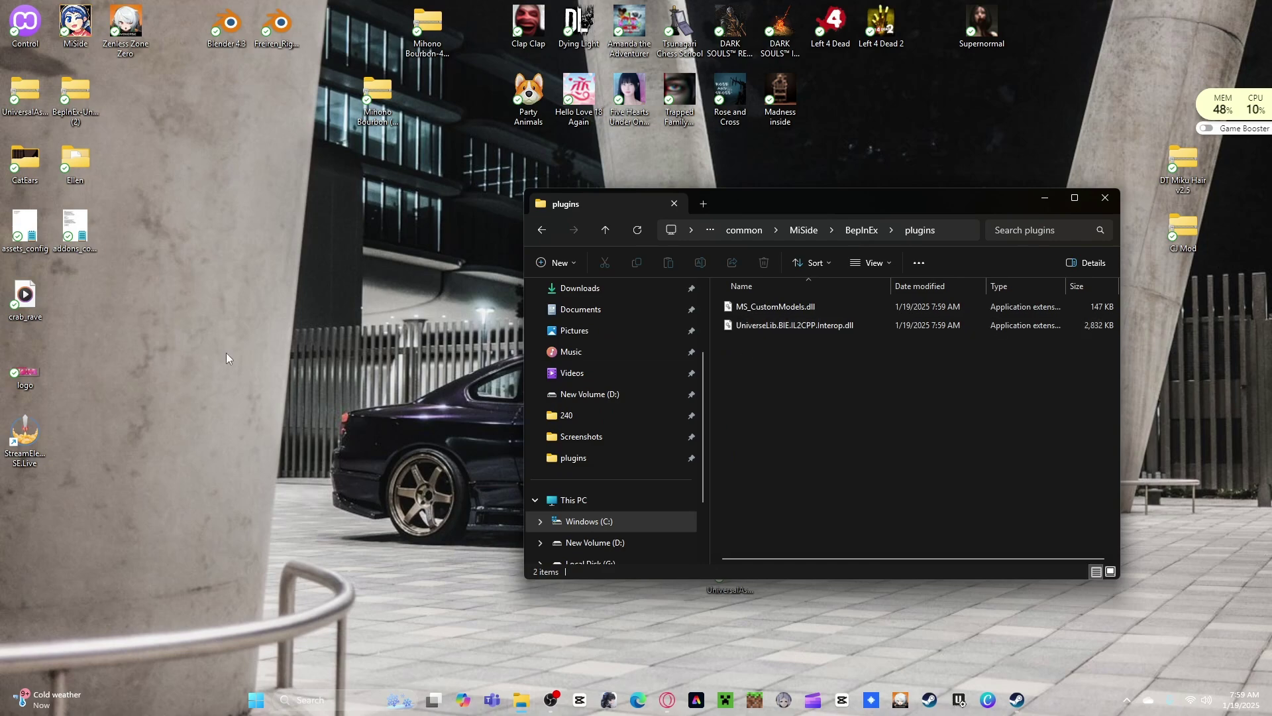
{"action": "left_click", "coordinate": [310, 325]}
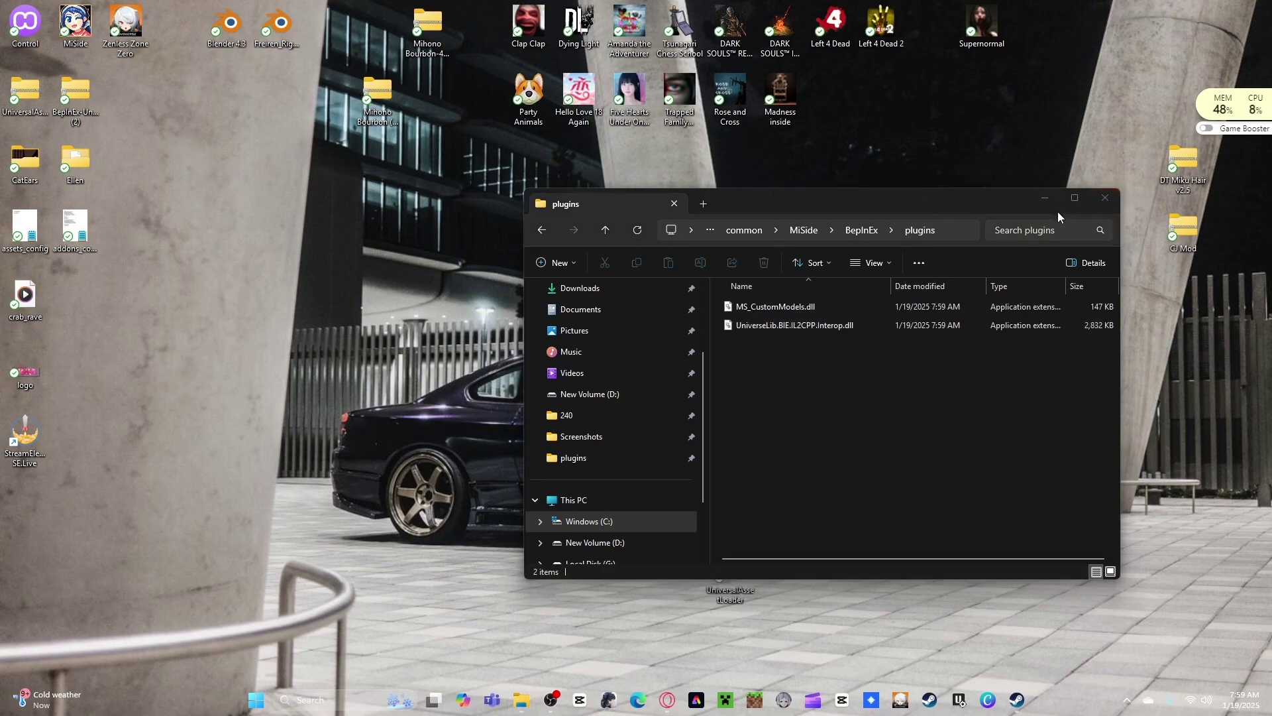
{"action": "key", "text": "super+d"}
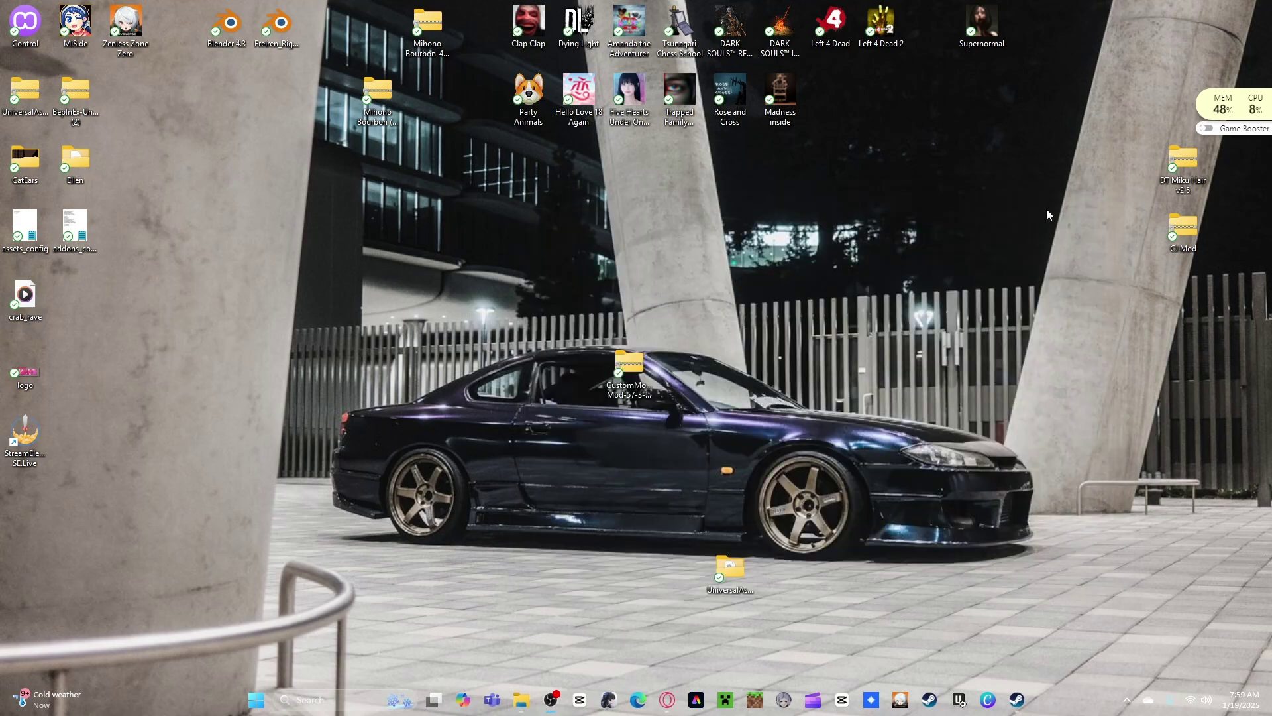
Launch the modded MiSide to its main menu, then exit the game.
{"action": "double_click", "coordinate": [76, 25]}
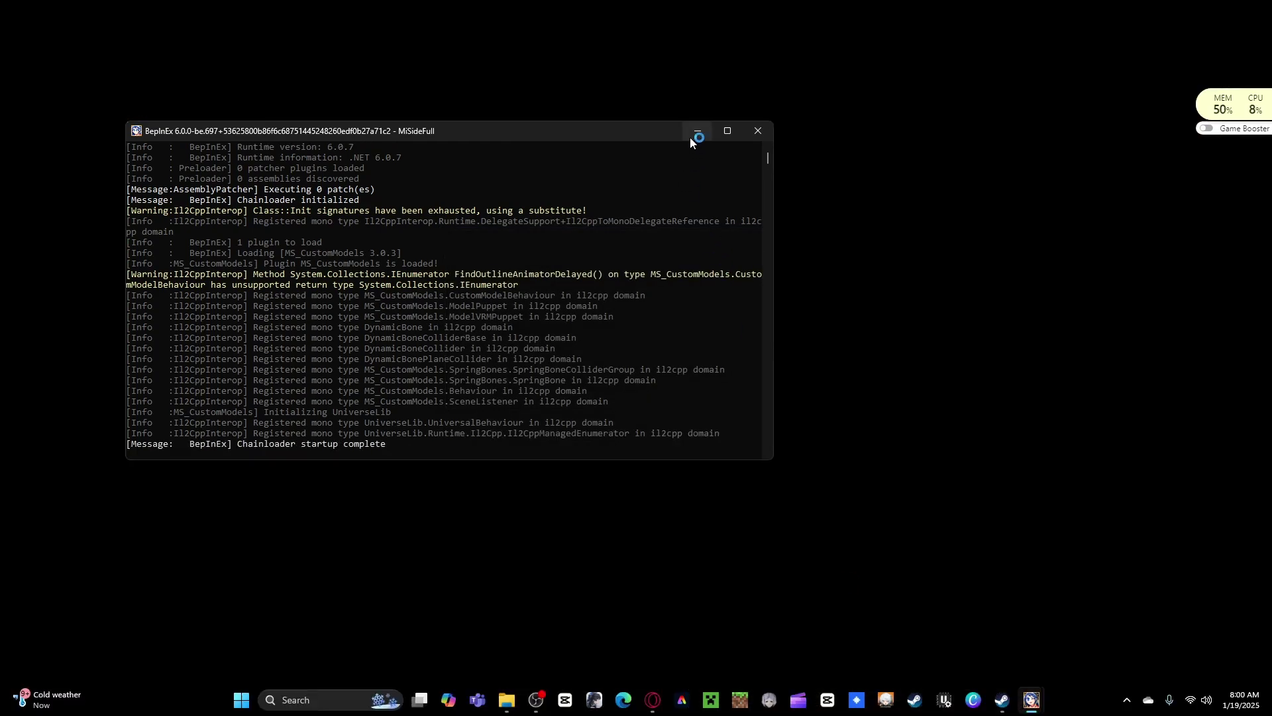
{"action": "left_click", "coordinate": [689, 137]}
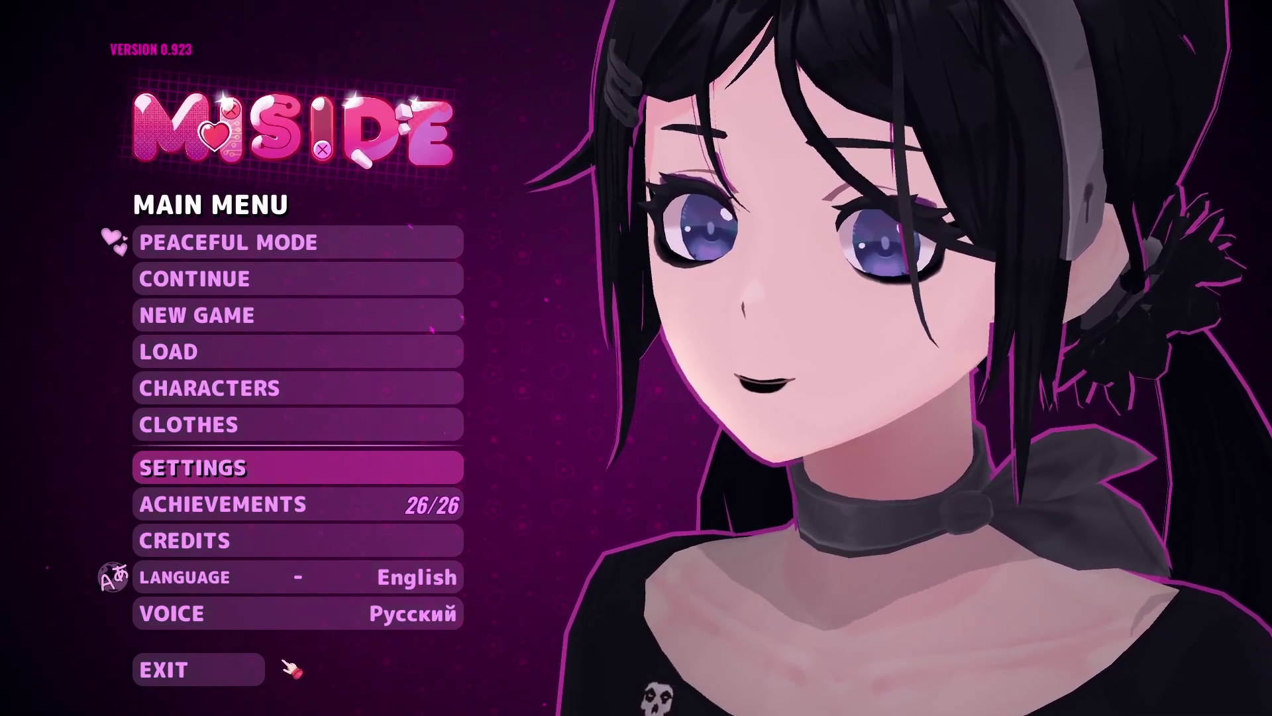
{"action": "left_click", "coordinate": [251, 670]}
{"action": "left_click", "coordinate": [248, 271]}
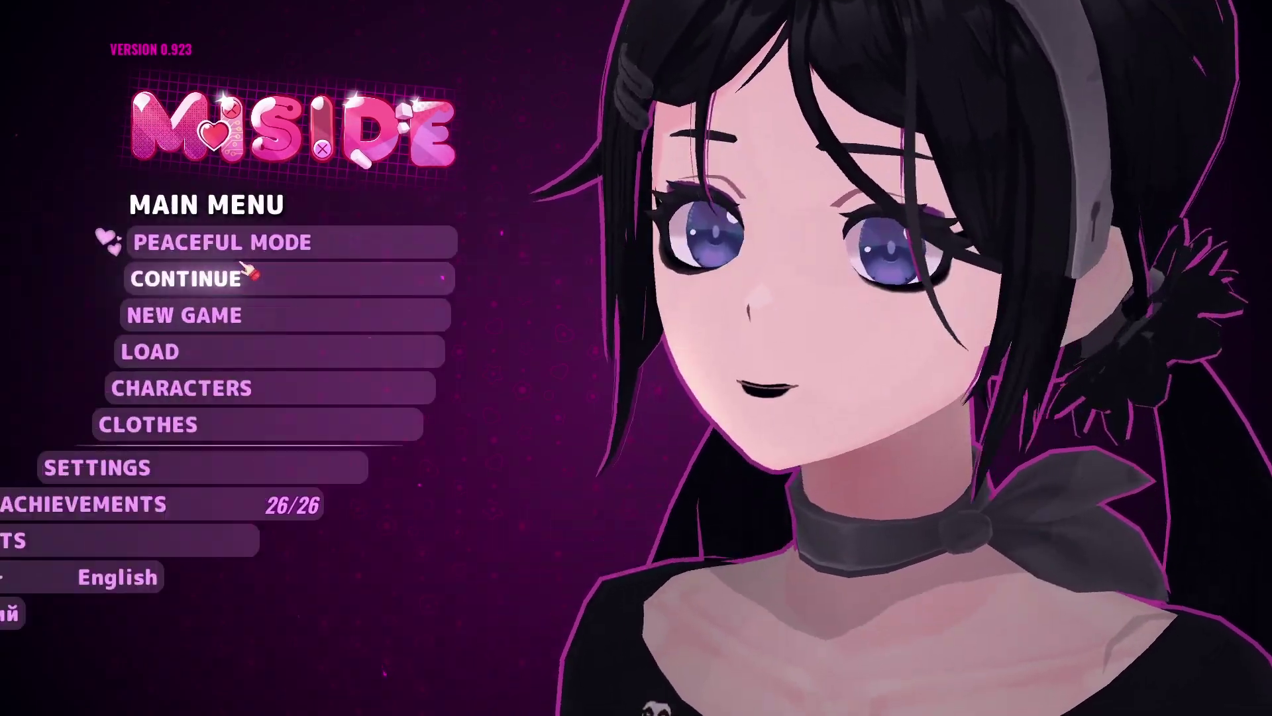
{"action": "left_click", "coordinate": [162, 670]}
{"action": "left_click", "coordinate": [192, 244]}
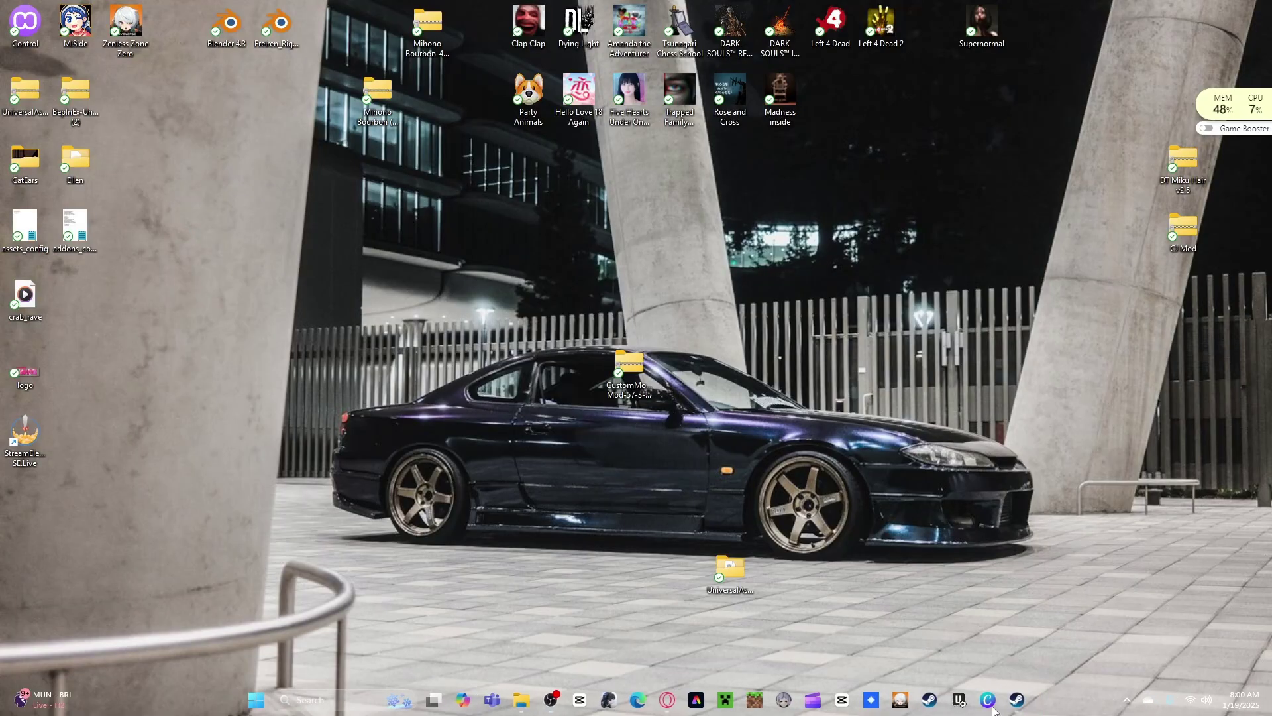
Close both leftover plugins folder windows.
{"action": "mouse_move", "coordinate": [521, 700]}
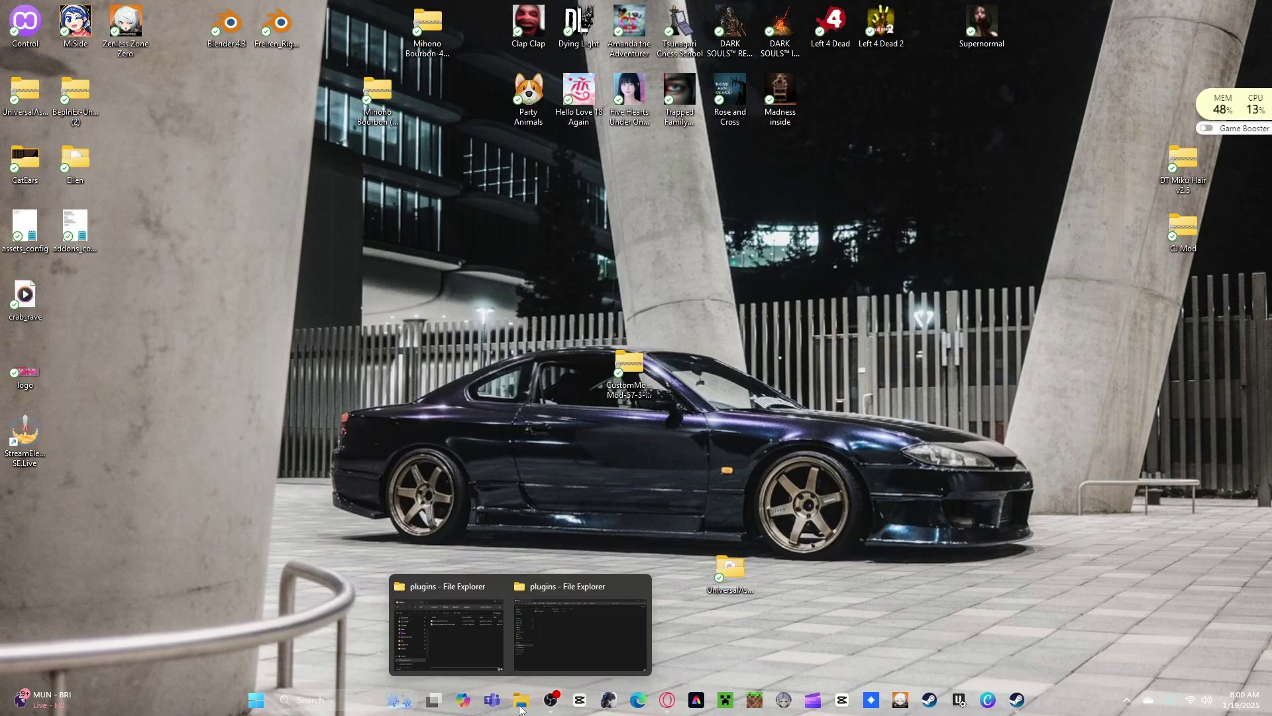
{"action": "mouse_move", "coordinate": [481, 613]}
{"action": "left_click", "coordinate": [492, 590]}
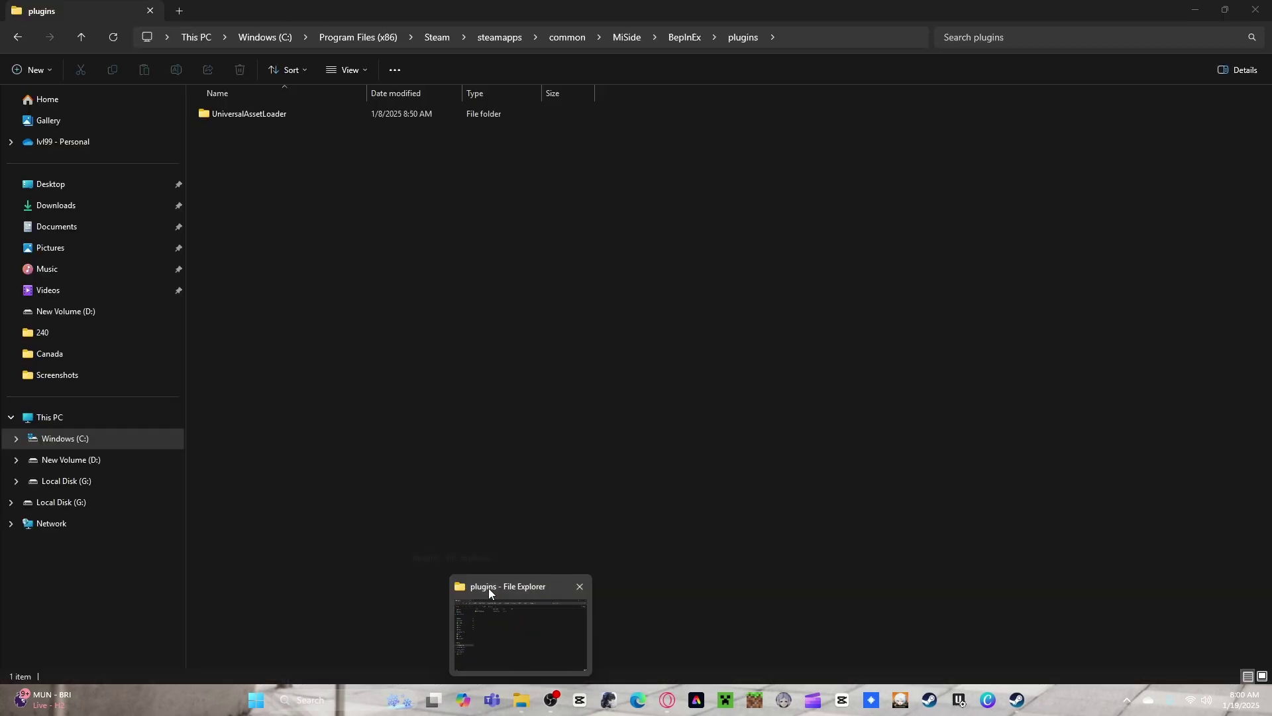
{"action": "left_click", "coordinate": [582, 589]}
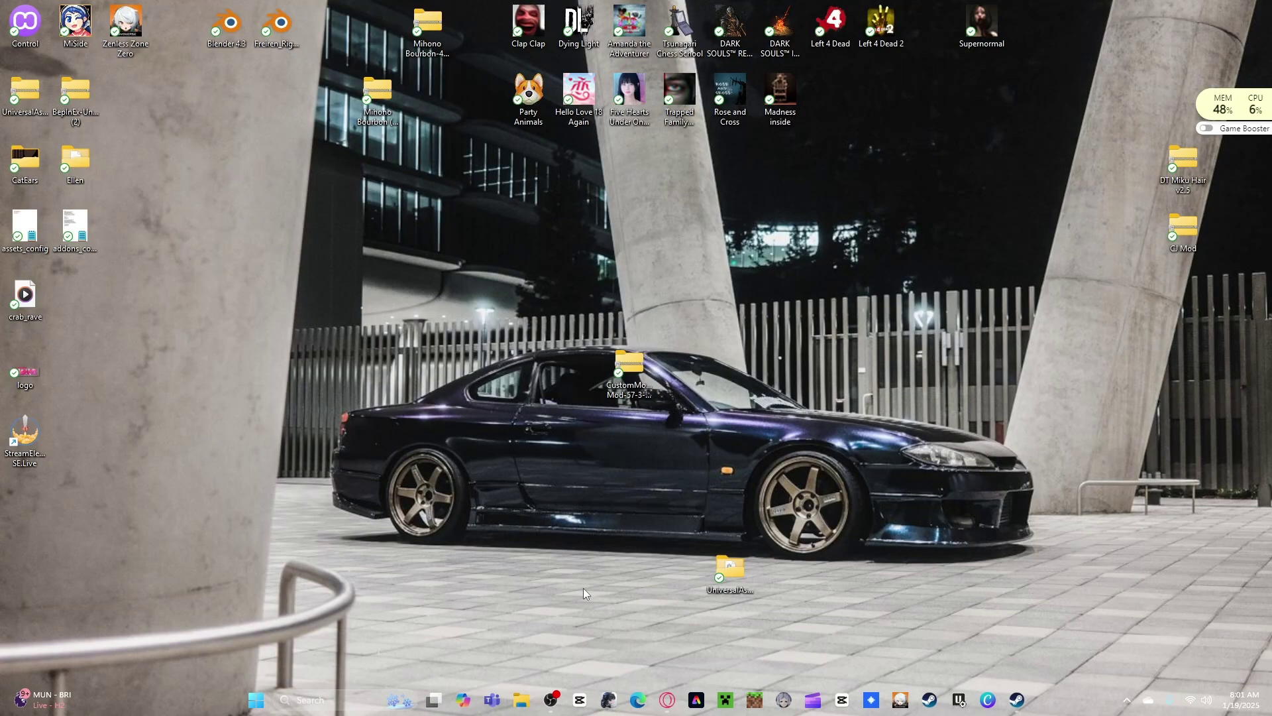
Browse MiSide's local files from Steam into BepInEx\plugins\models.
{"action": "left_click", "coordinate": [1015, 700]}
{"action": "left_click", "coordinate": [958, 411]}
{"action": "mouse_move", "coordinate": [980, 477]}
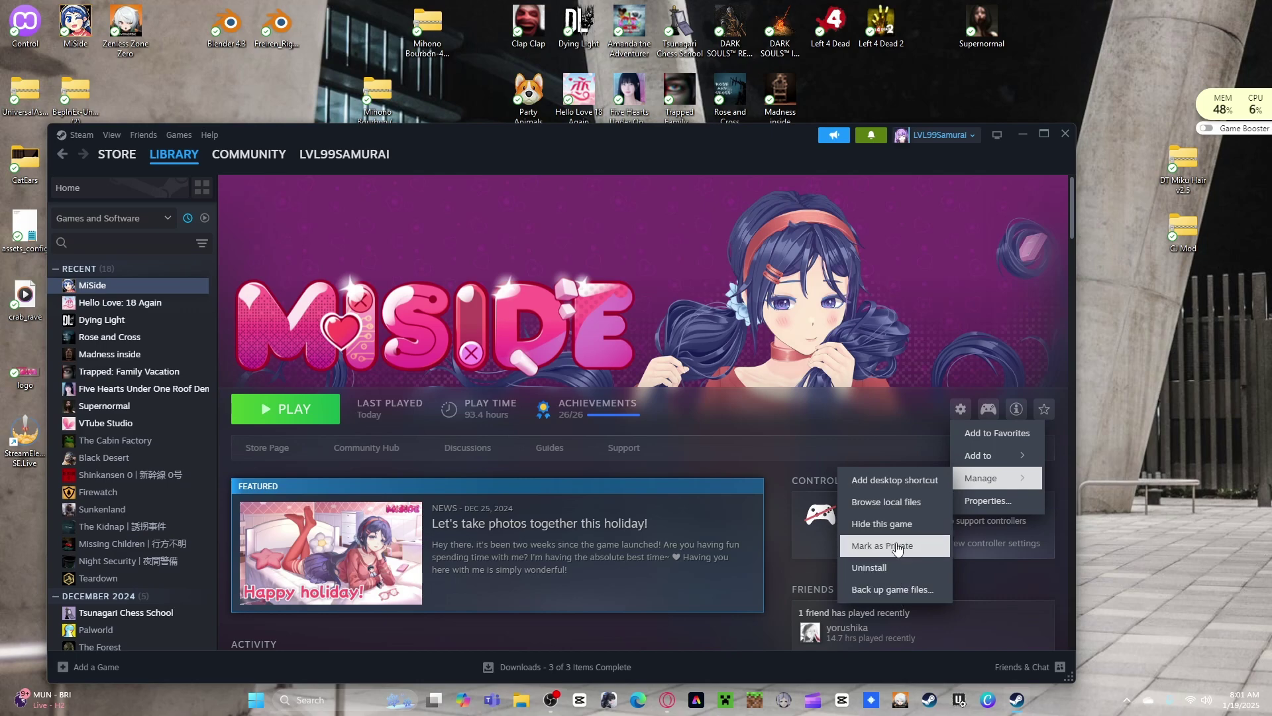
{"action": "left_click", "coordinate": [900, 503]}
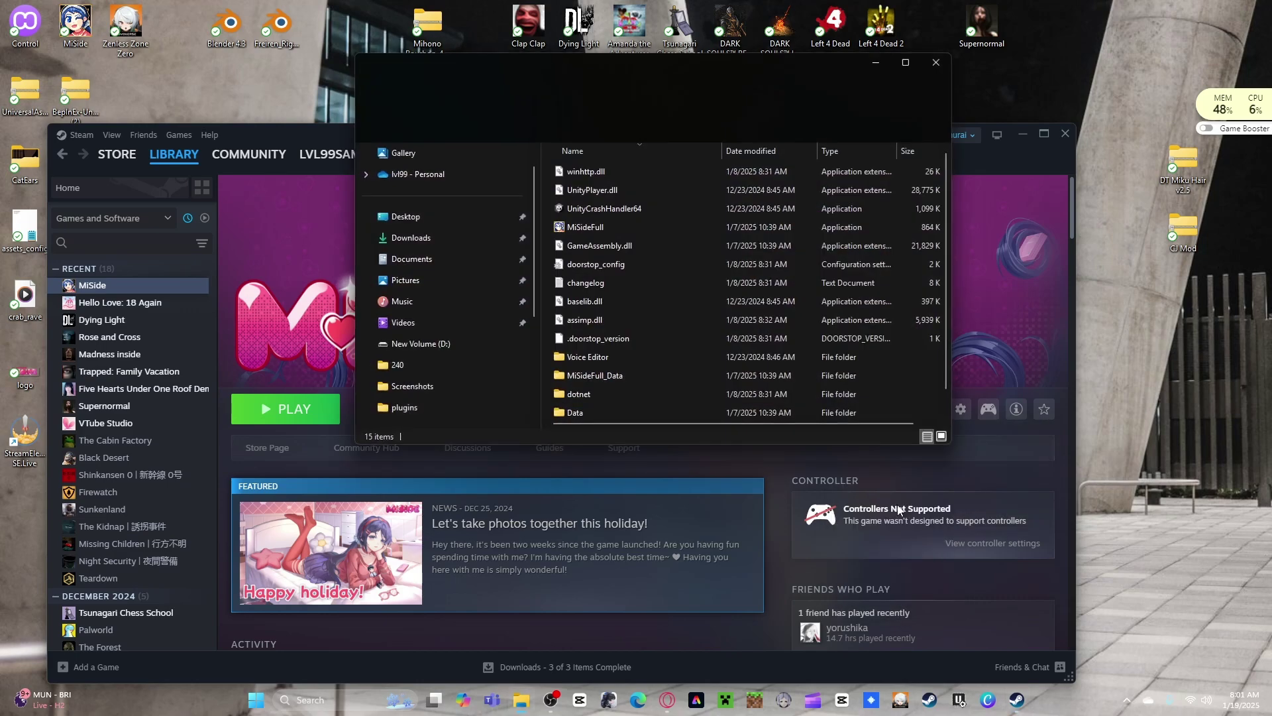
{"action": "scroll", "coordinate": [683, 412], "scroll_direction": "down", "scroll_amount": 1}
{"action": "double_click", "coordinate": [685, 413]}
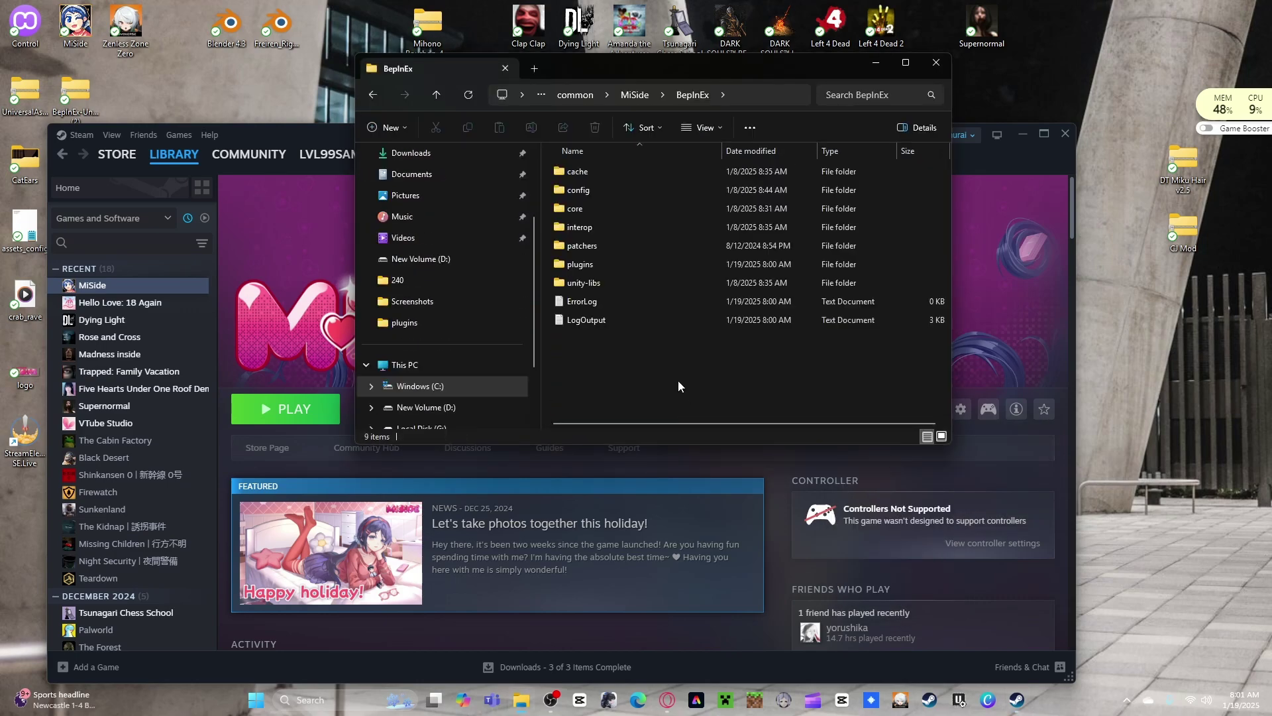
{"action": "double_click", "coordinate": [654, 267]}
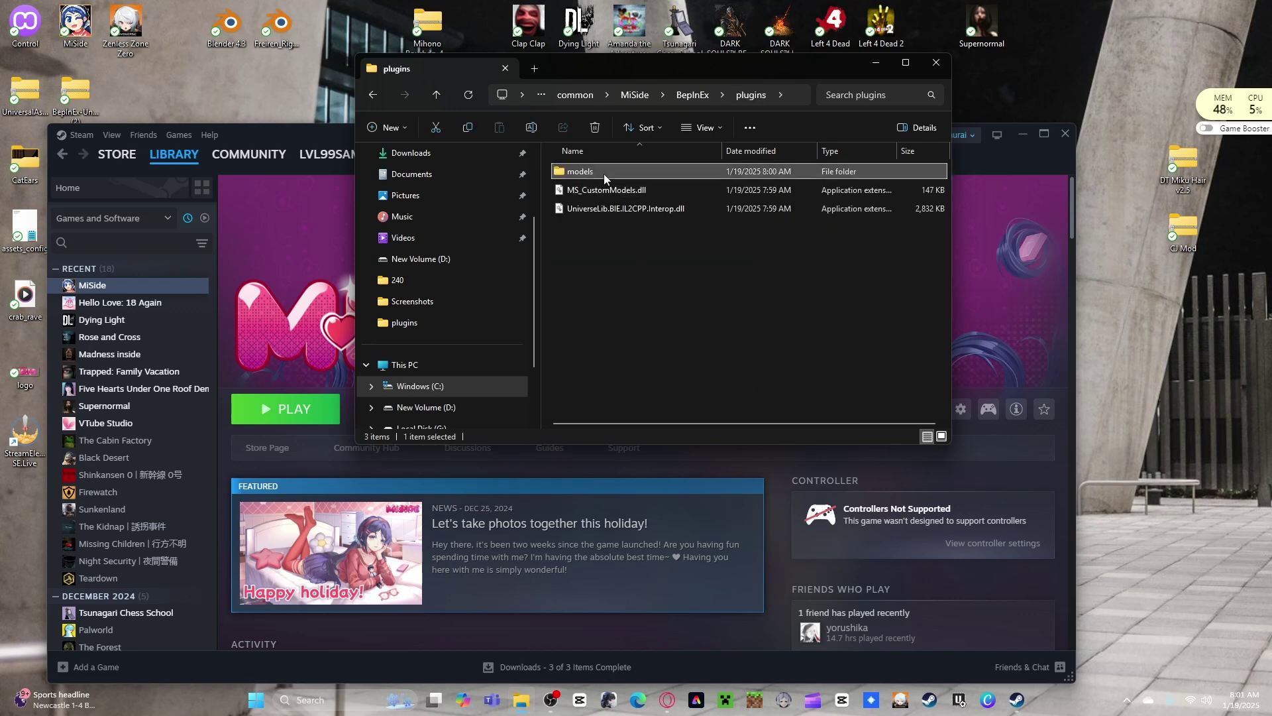
{"action": "double_click", "coordinate": [603, 174]}
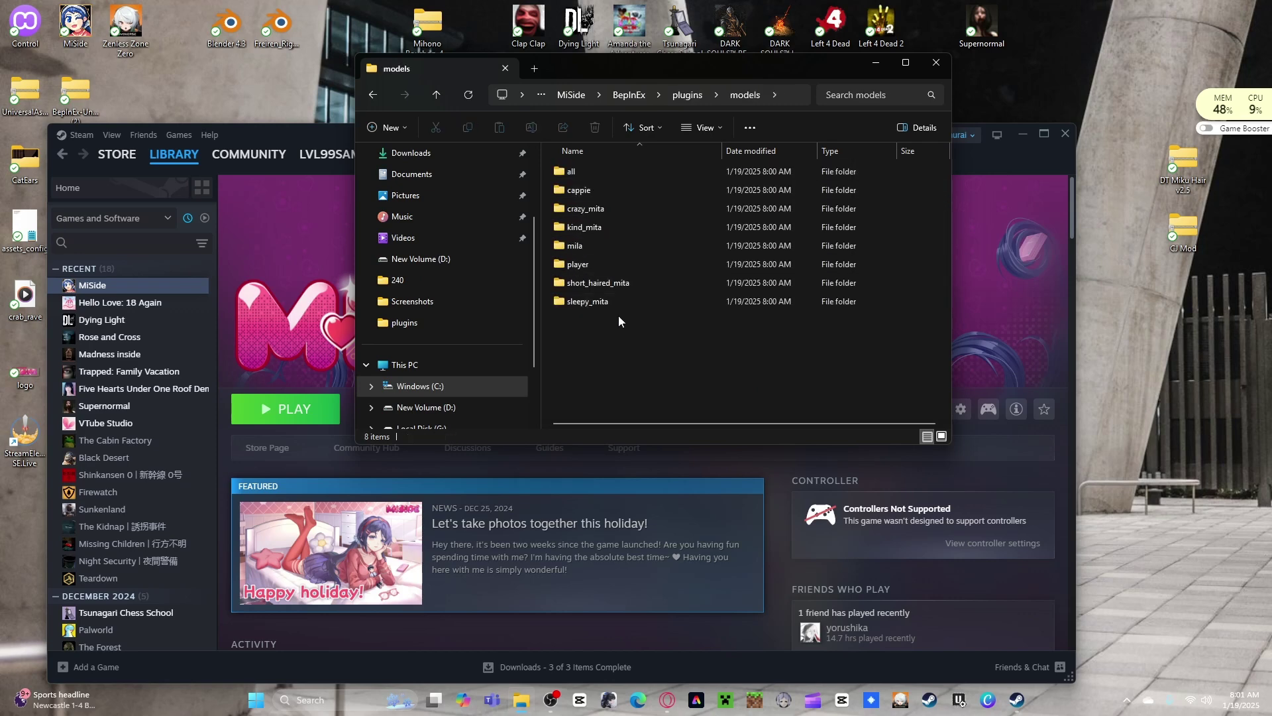
Inspect the all, cappie, crazy_mita and kind_mita subfolders inside models.
{"action": "key", "text": "ctrl+a"}
{"action": "key", "text": "Delete"}
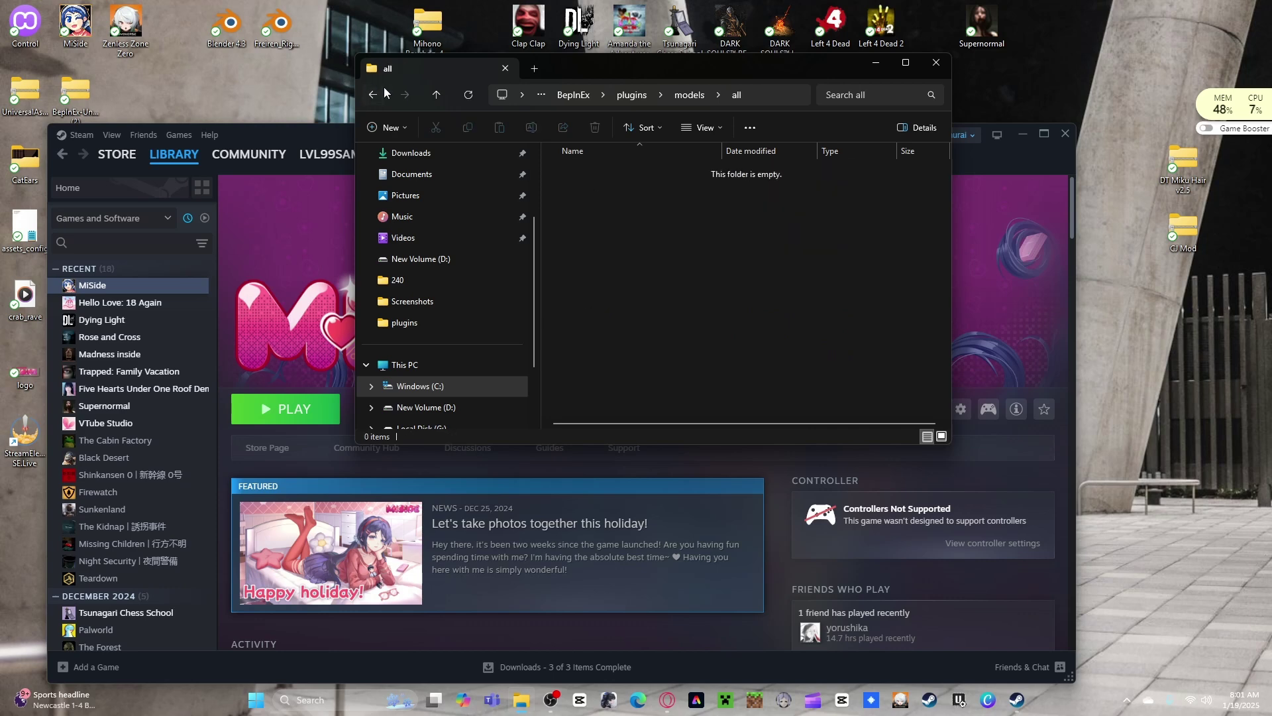
{"action": "left_click", "coordinate": [383, 87]}
{"action": "left_click", "coordinate": [593, 192]}
{"action": "key", "text": "F2"}
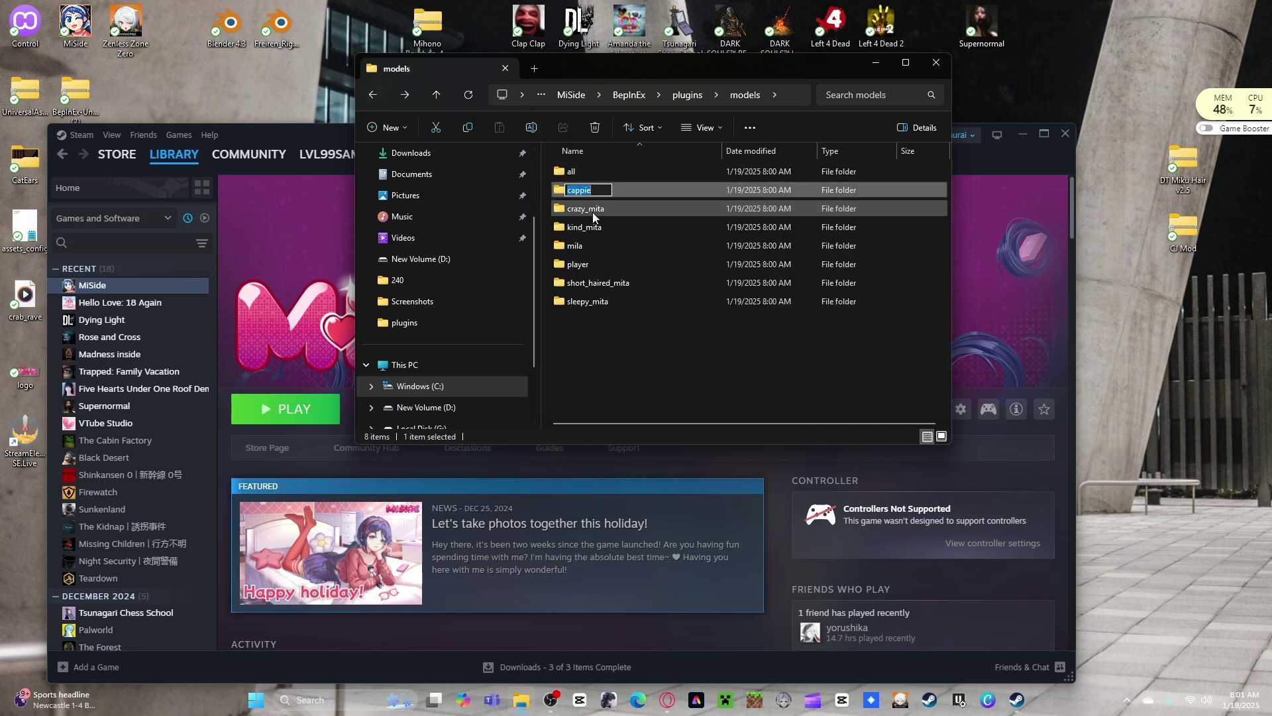
{"action": "left_click", "coordinate": [669, 190]}
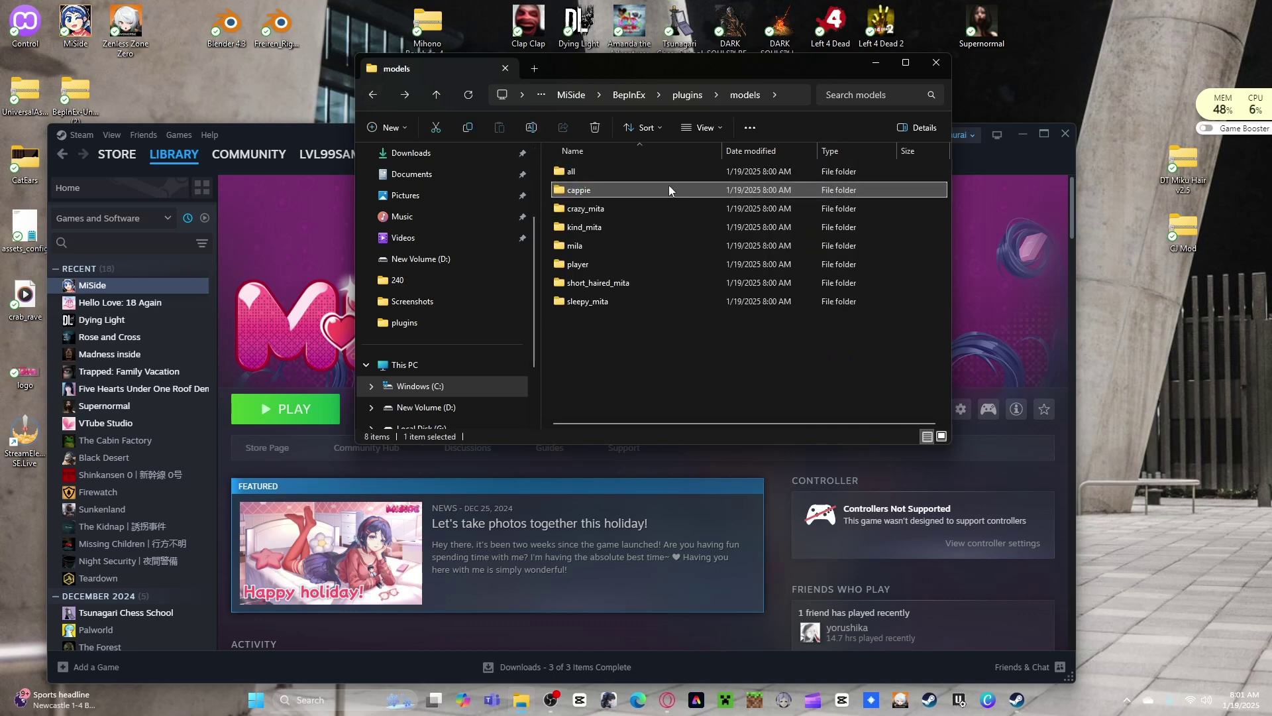
{"action": "left_click", "coordinate": [373, 95]}
{"action": "double_click", "coordinate": [583, 208]}
{"action": "left_click", "coordinate": [372, 103]}
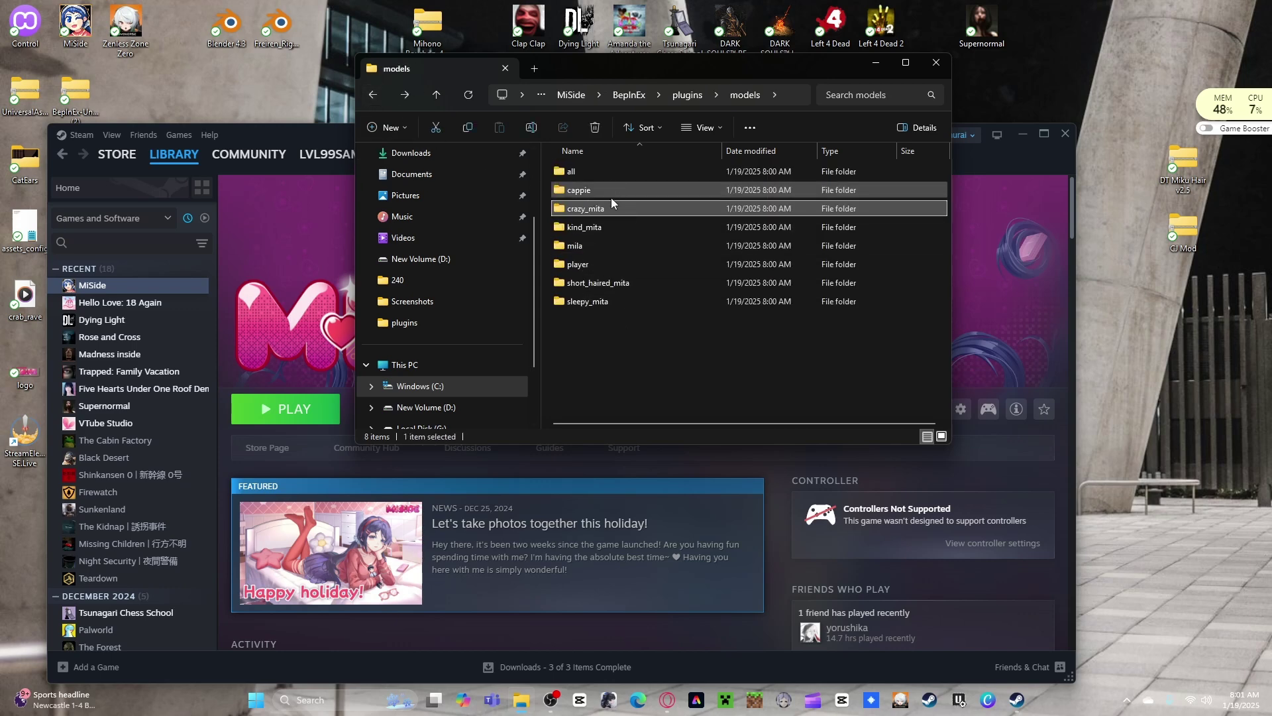
{"action": "double_click", "coordinate": [614, 231]}
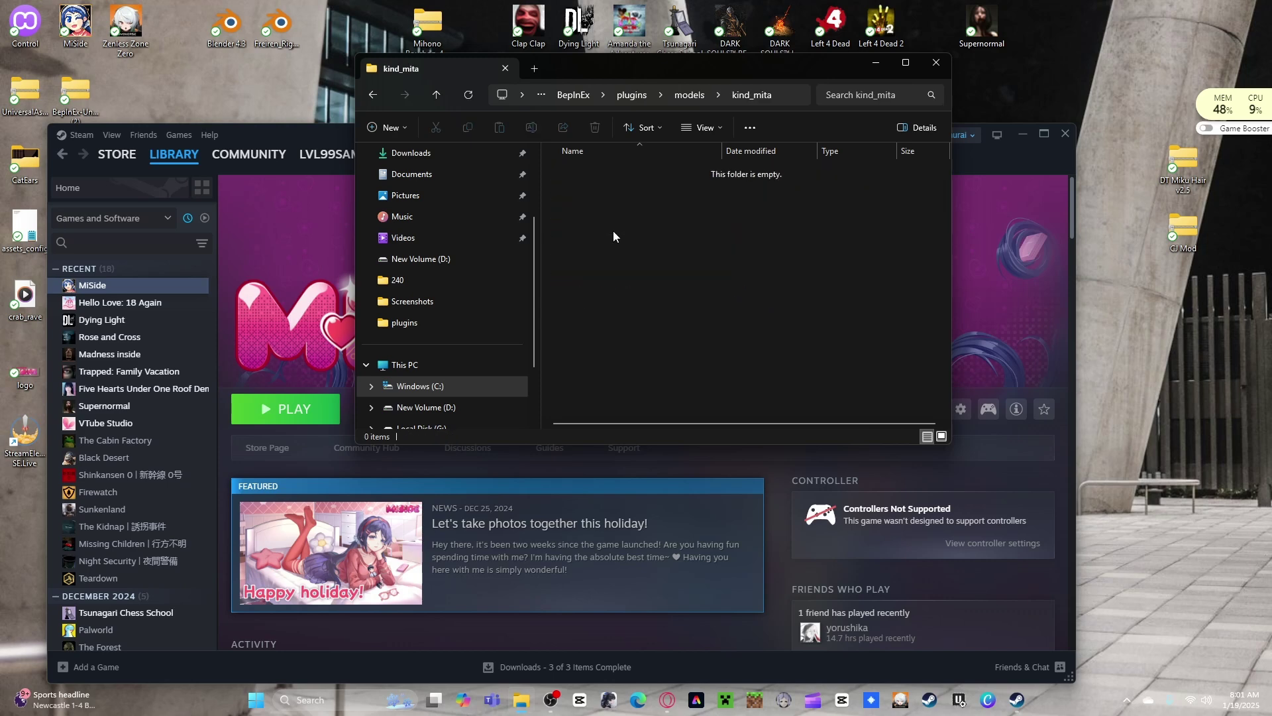
{"action": "left_click", "coordinate": [373, 95]}
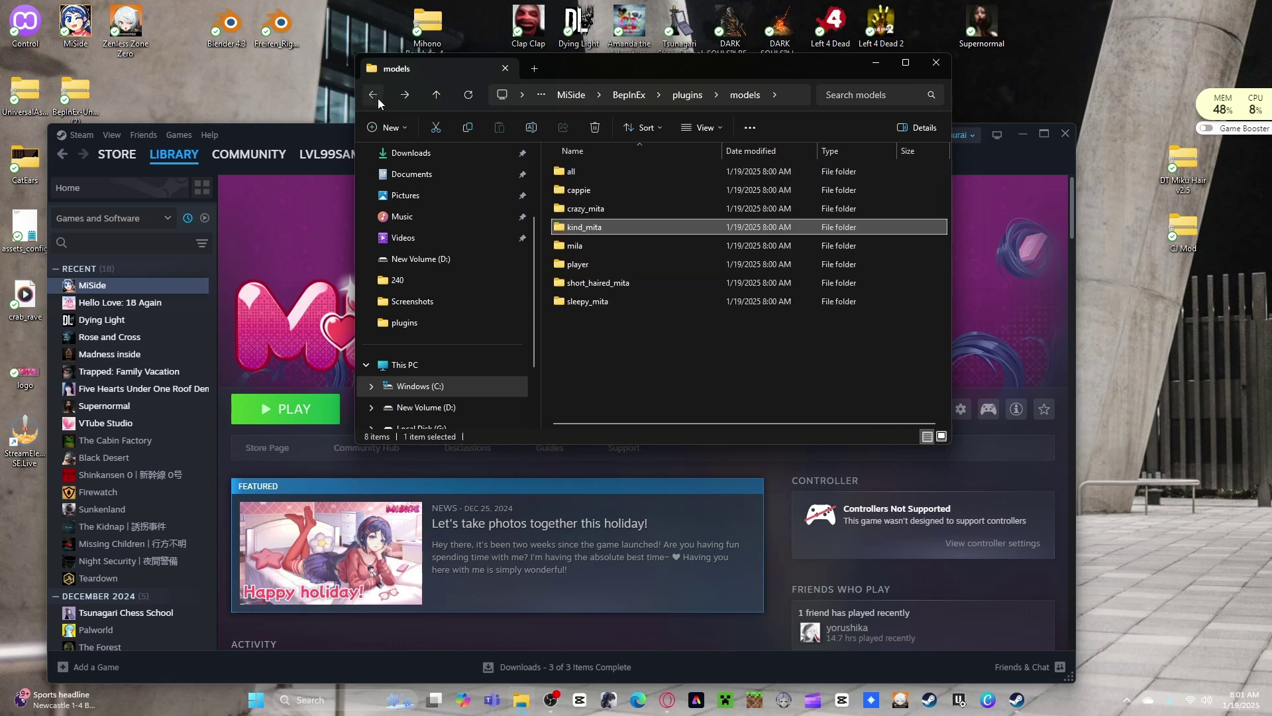
Move MS_CustomModels.dll and the UniverseLib DLL from plugins into models, then minimize Explorer.
{"action": "left_click", "coordinate": [377, 98]}
{"action": "left_click", "coordinate": [661, 207]}
{"action": "left_click", "coordinate": [656, 192], "text": "shift"}
{"action": "mouse_move", "coordinate": [656, 193]}
{"action": "left_mouse_down"}
{"action": "mouse_move", "coordinate": [666, 177]}
{"action": "mouse_move", "coordinate": [652, 172]}
{"action": "left_mouse_up"}
{"action": "double_click", "coordinate": [640, 171]}
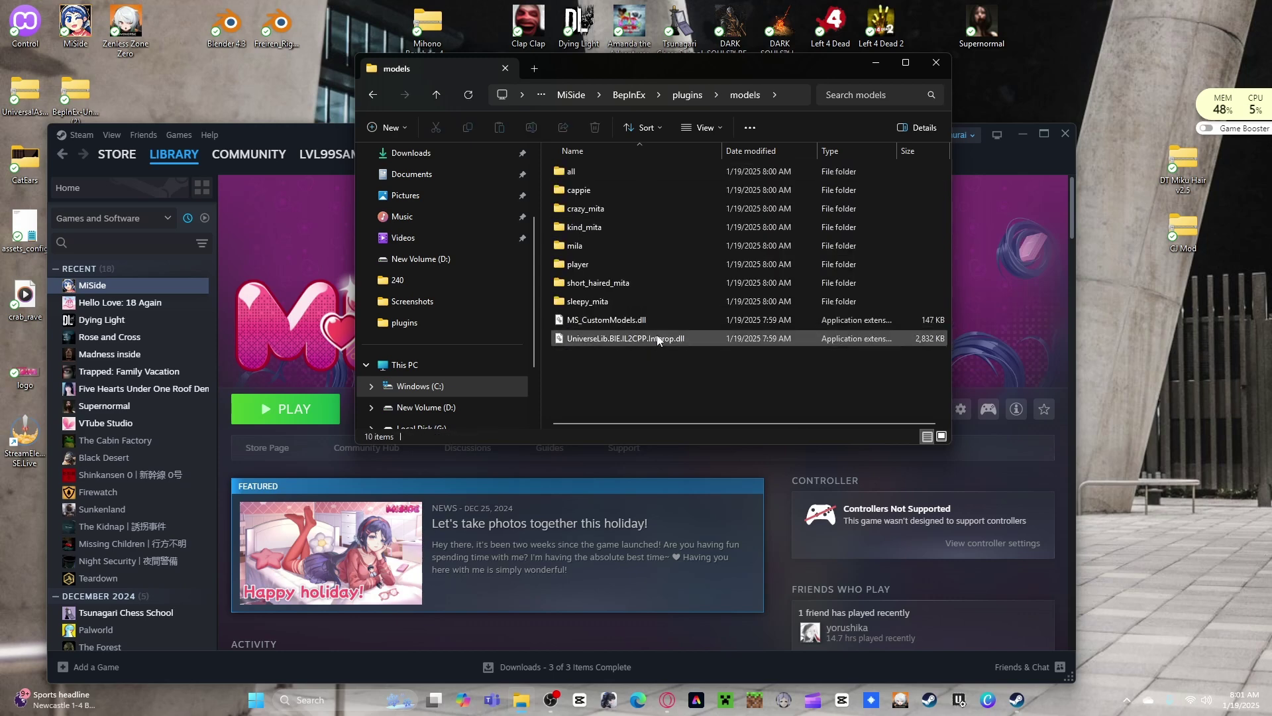
{"action": "left_click", "coordinate": [875, 62]}
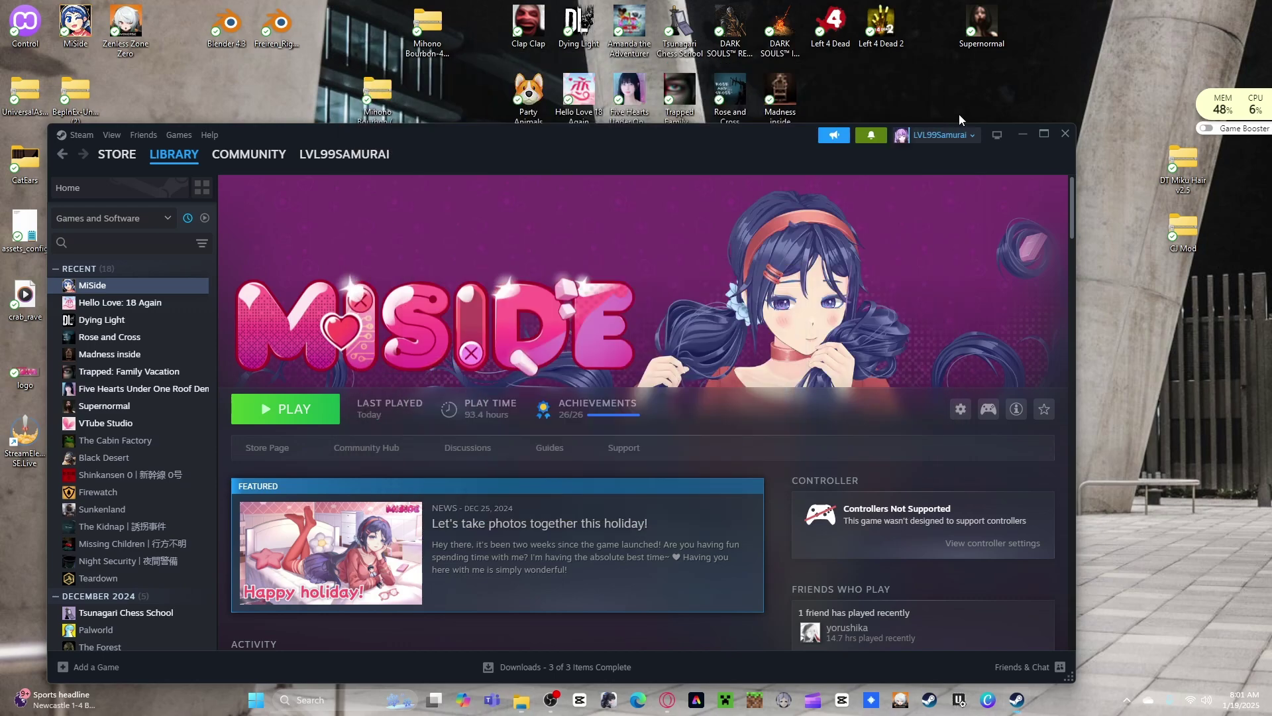
Glance at the Mihono Bourbon mod page, then open the Mihono Bourbon zip on the desktop.
{"action": "left_click", "coordinate": [1022, 134]}
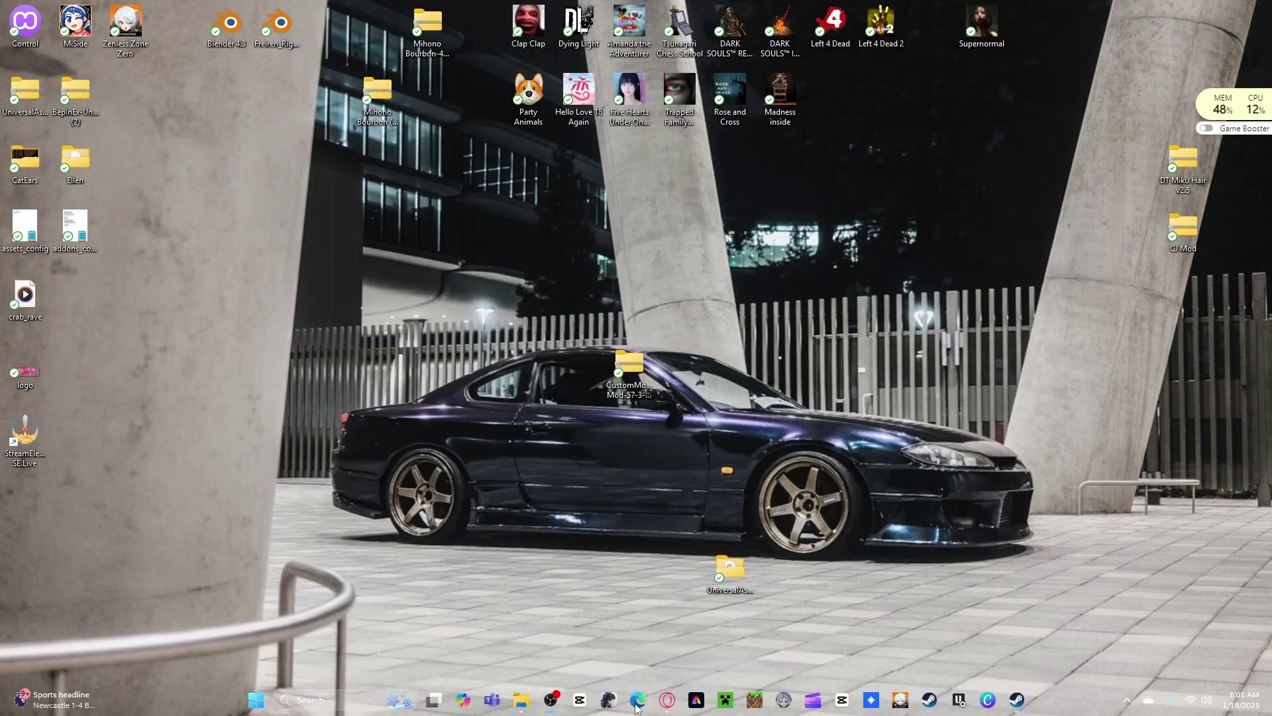
{"action": "mouse_move", "coordinate": [667, 699]}
{"action": "left_click", "coordinate": [574, 641]}
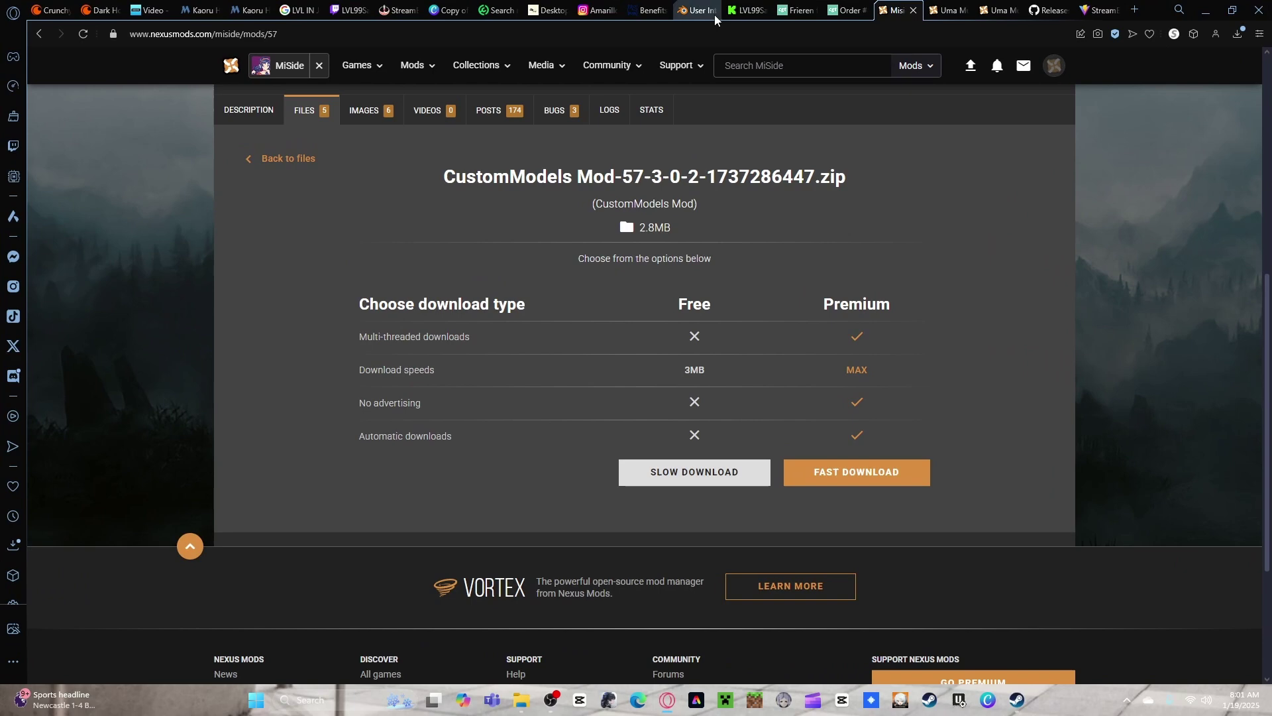
{"action": "left_click", "coordinate": [945, 10]}
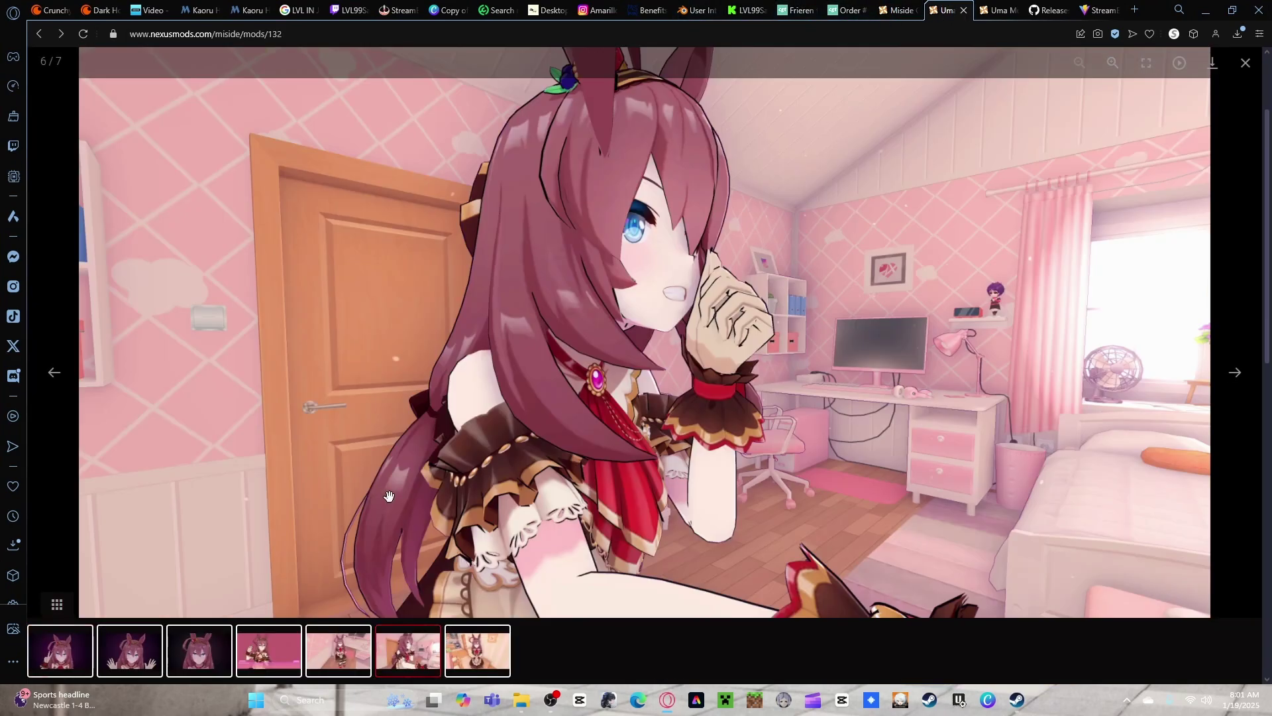
{"action": "left_click", "coordinate": [1207, 8]}
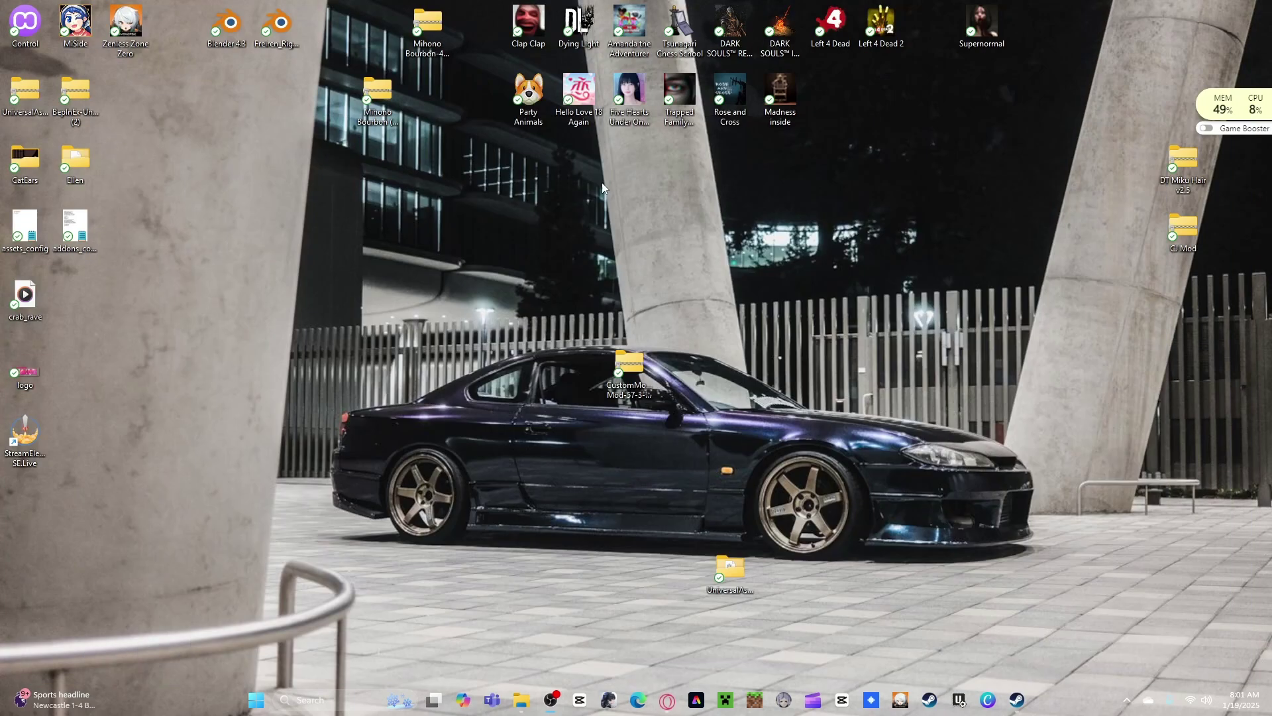
{"action": "left_click_drag", "start_coordinate": [611, 272], "coordinate": [739, 295]}
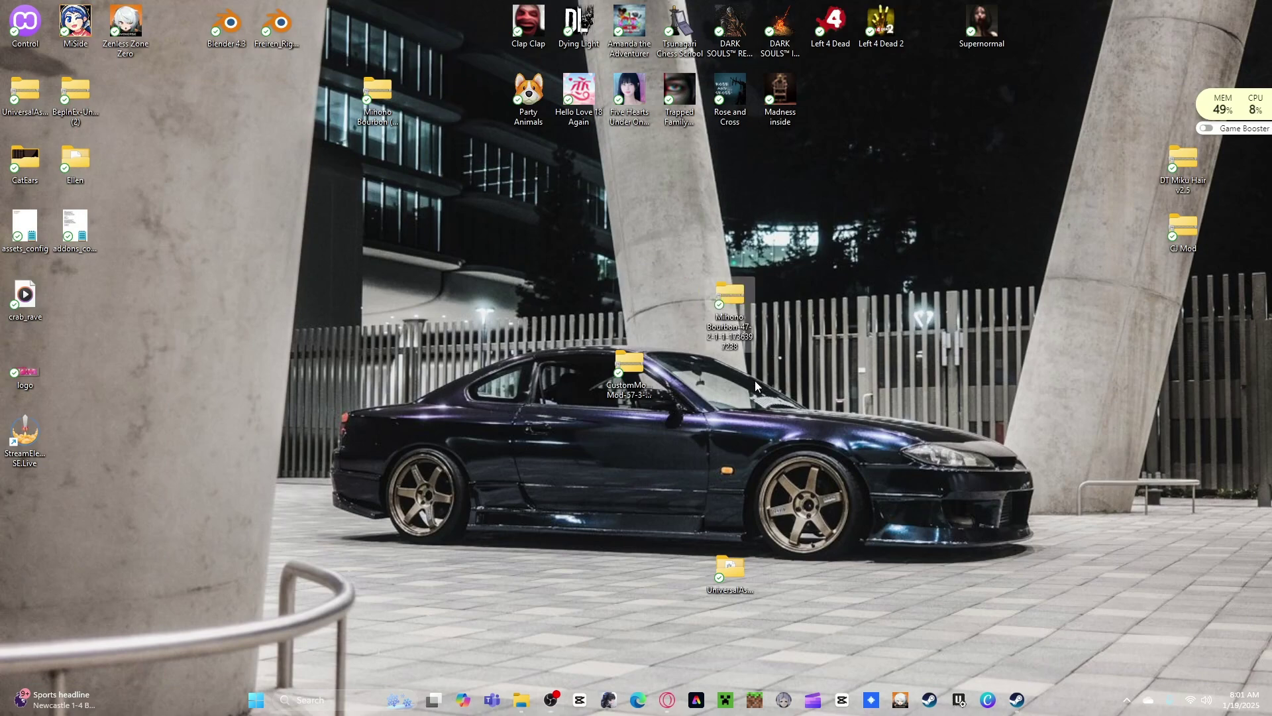
{"action": "double_click", "coordinate": [730, 305]}
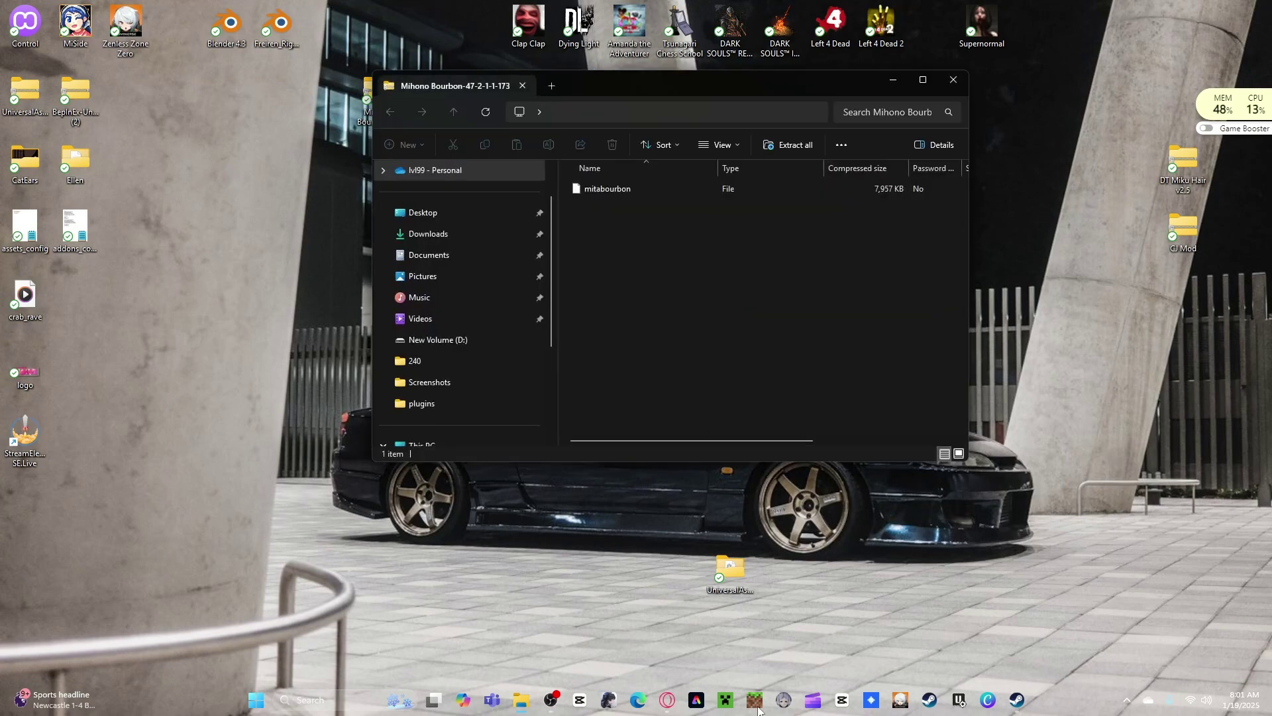
Copy mitabourbon from the zip into the models folder and launch MiSide.
{"action": "mouse_move", "coordinate": [520, 710]}
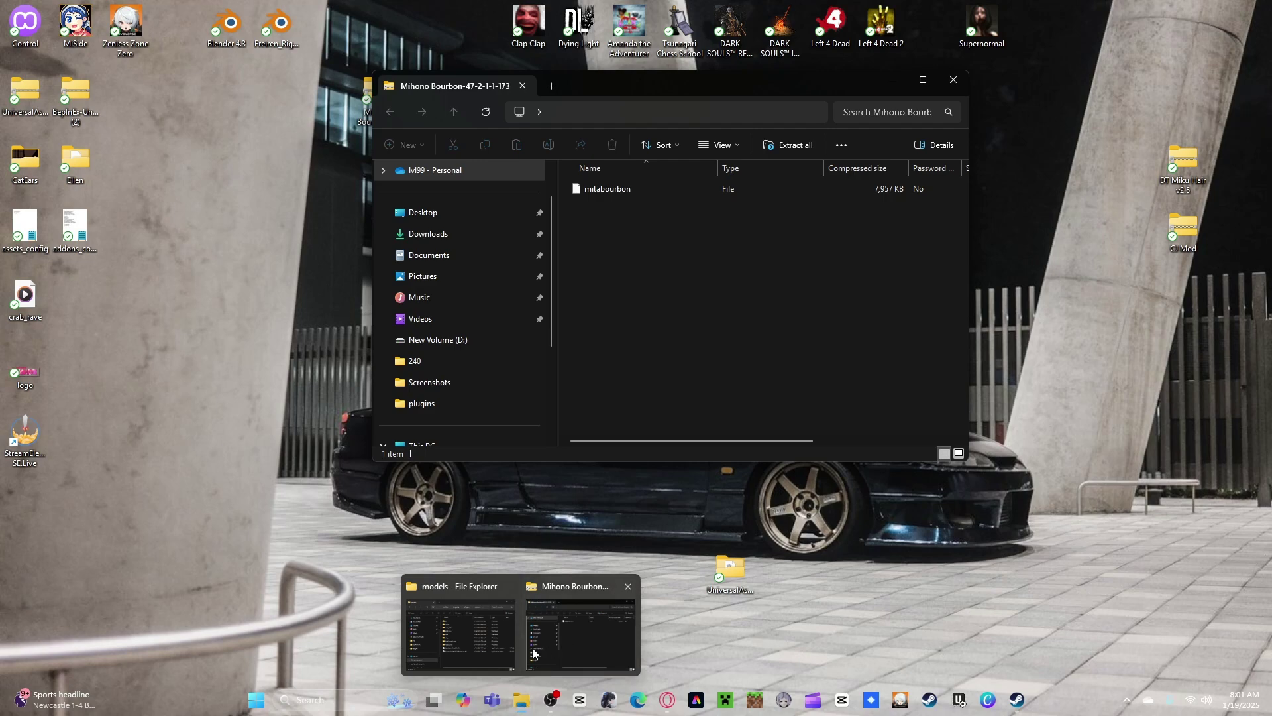
{"action": "left_click", "coordinate": [483, 649]}
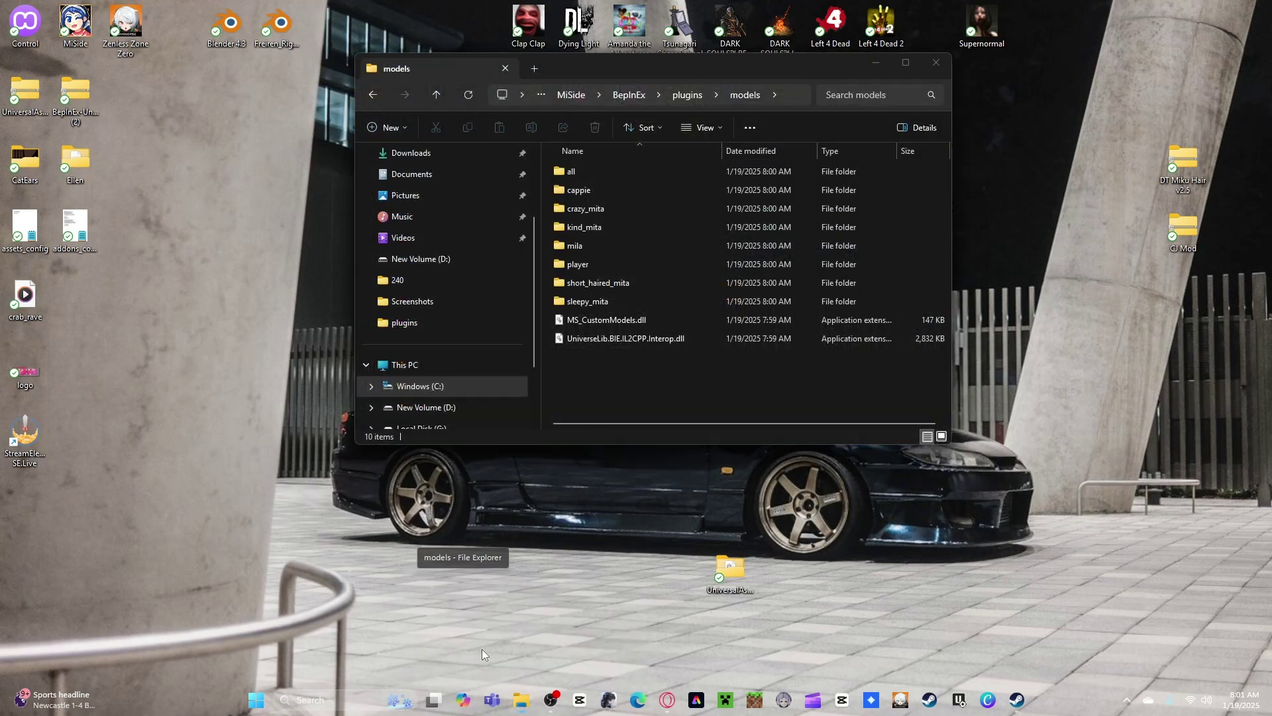
{"action": "left_click_drag", "start_coordinate": [709, 68], "coordinate": [392, 281]}
{"action": "left_click_drag", "start_coordinate": [583, 192], "coordinate": [304, 583]}
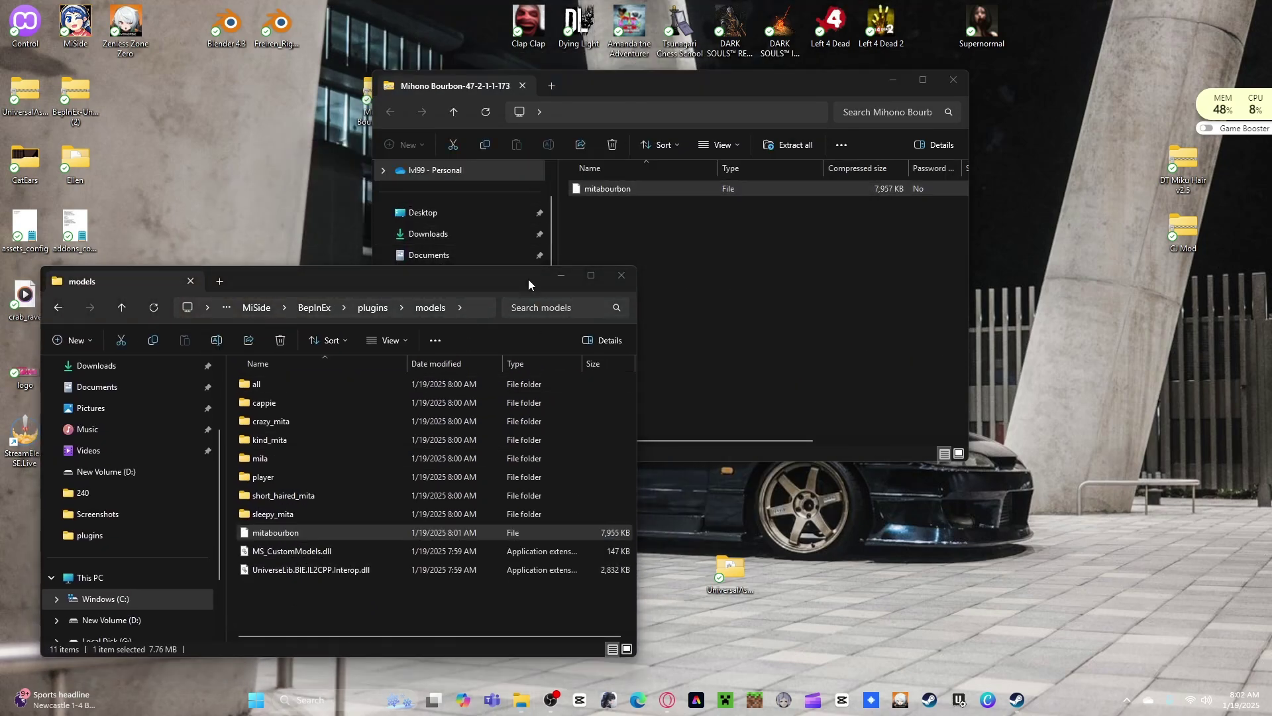
{"action": "left_click", "coordinate": [560, 275]}
{"action": "left_click", "coordinate": [892, 80]}
{"action": "double_click", "coordinate": [75, 25]}
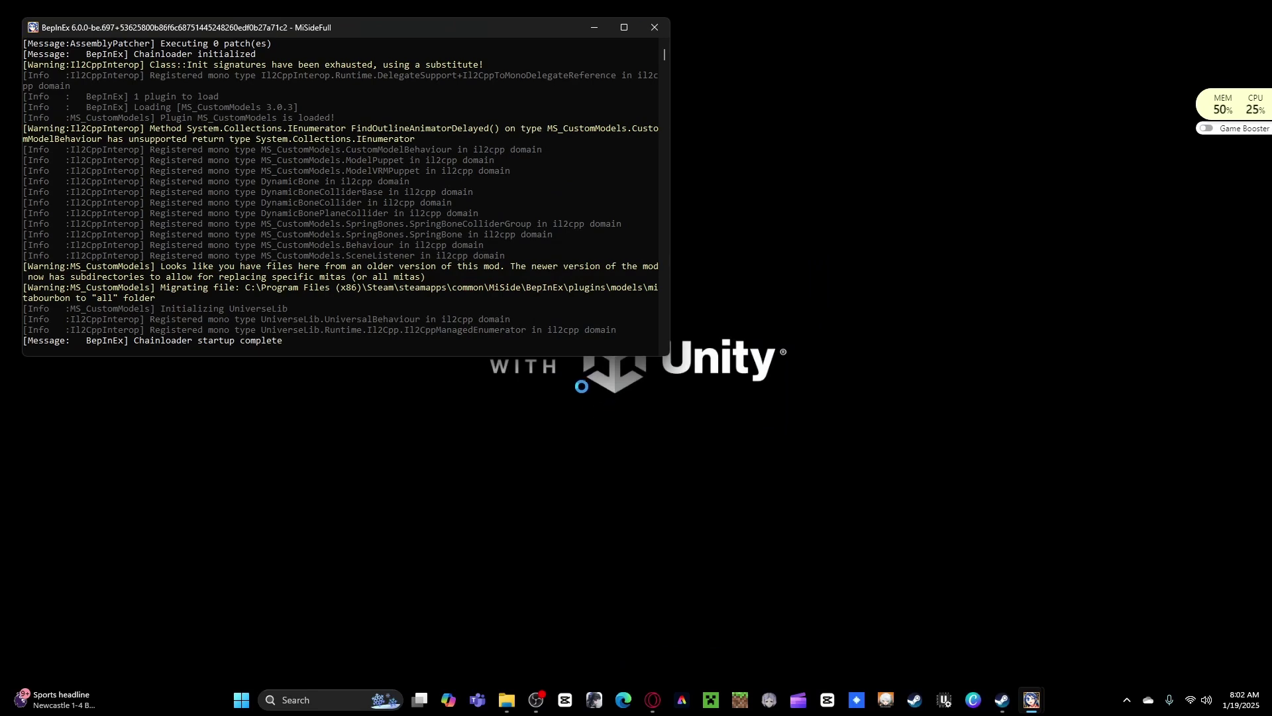
Minimize the BepInEx console while MiSide loads to its main menu.
{"action": "left_click", "coordinate": [591, 37]}
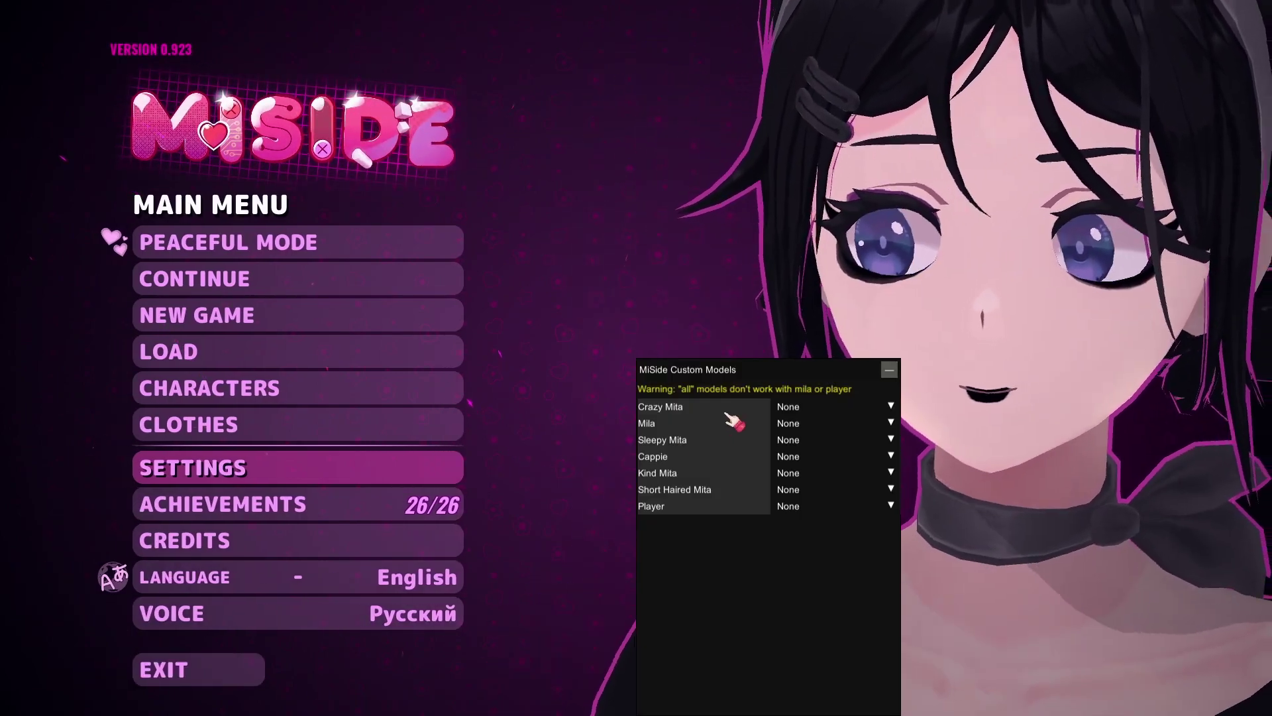
Assign mitabourbon to Crazy Mita in the Custom Models panel, then quit MiSide.
{"action": "left_click", "coordinate": [802, 407]}
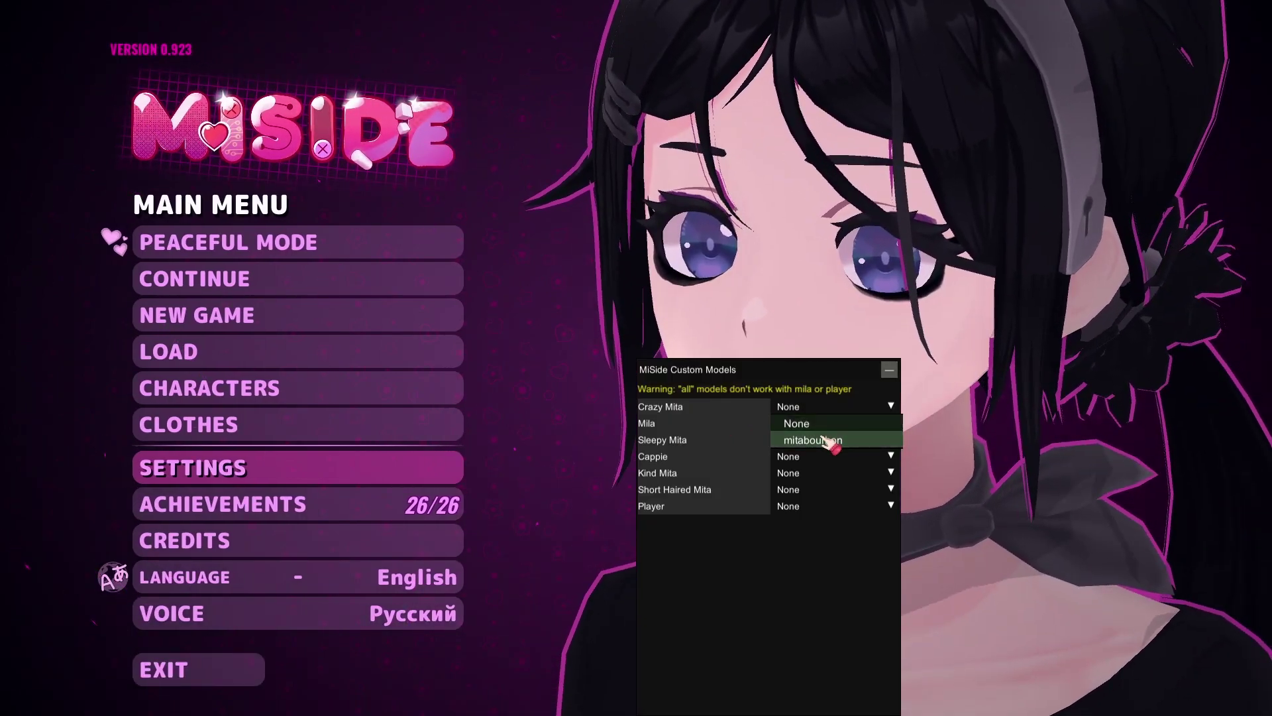
{"action": "left_click", "coordinate": [822, 440]}
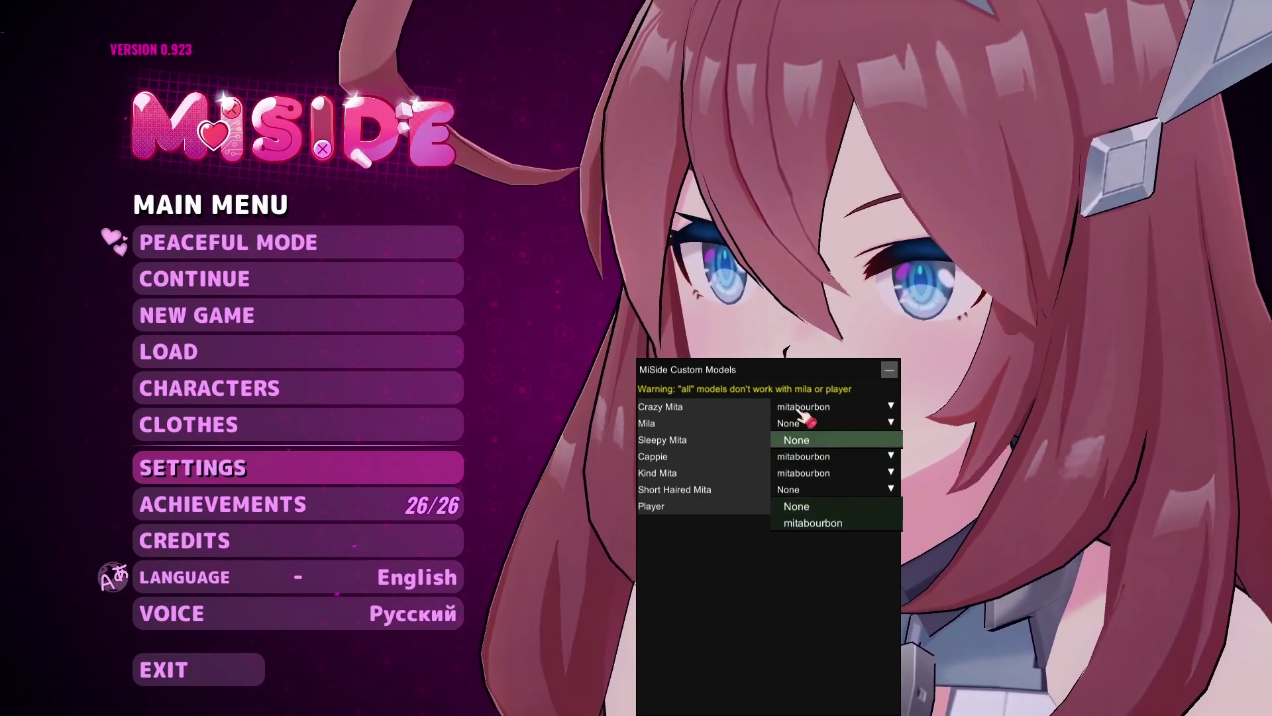
{"action": "left_click", "coordinate": [889, 369]}
{"action": "left_click", "coordinate": [275, 666]}
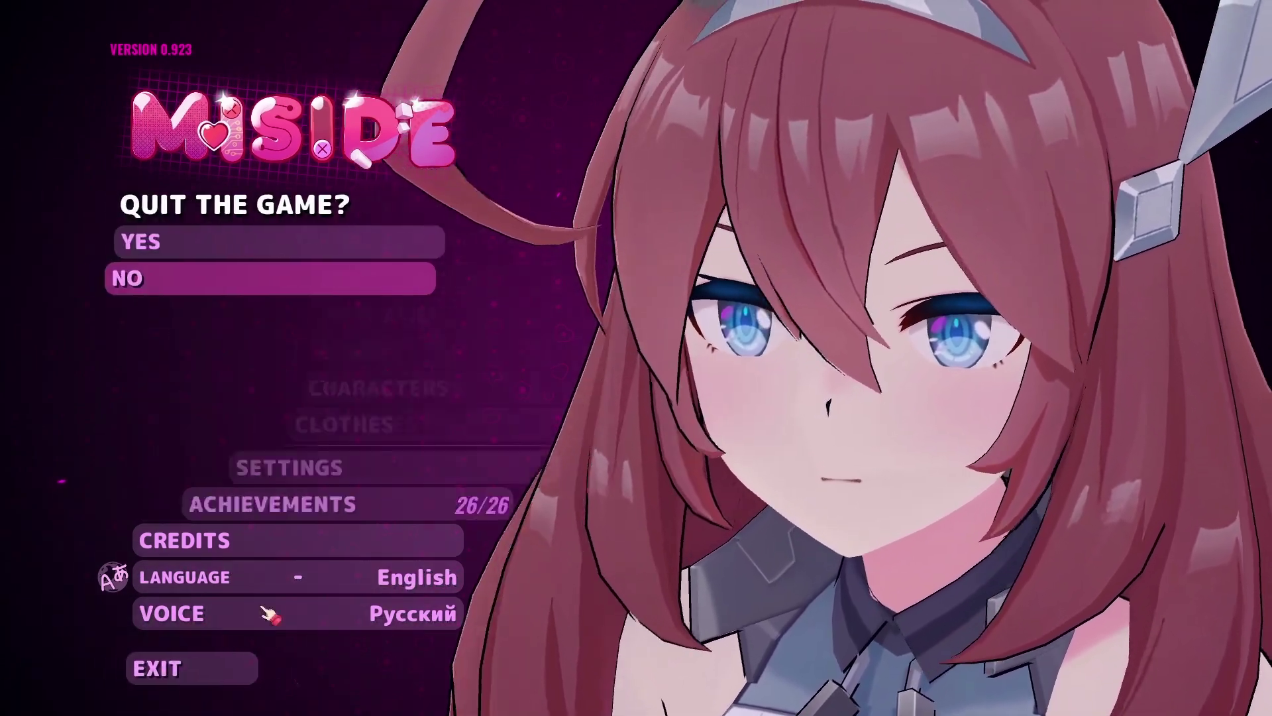
{"action": "left_click", "coordinate": [361, 244]}
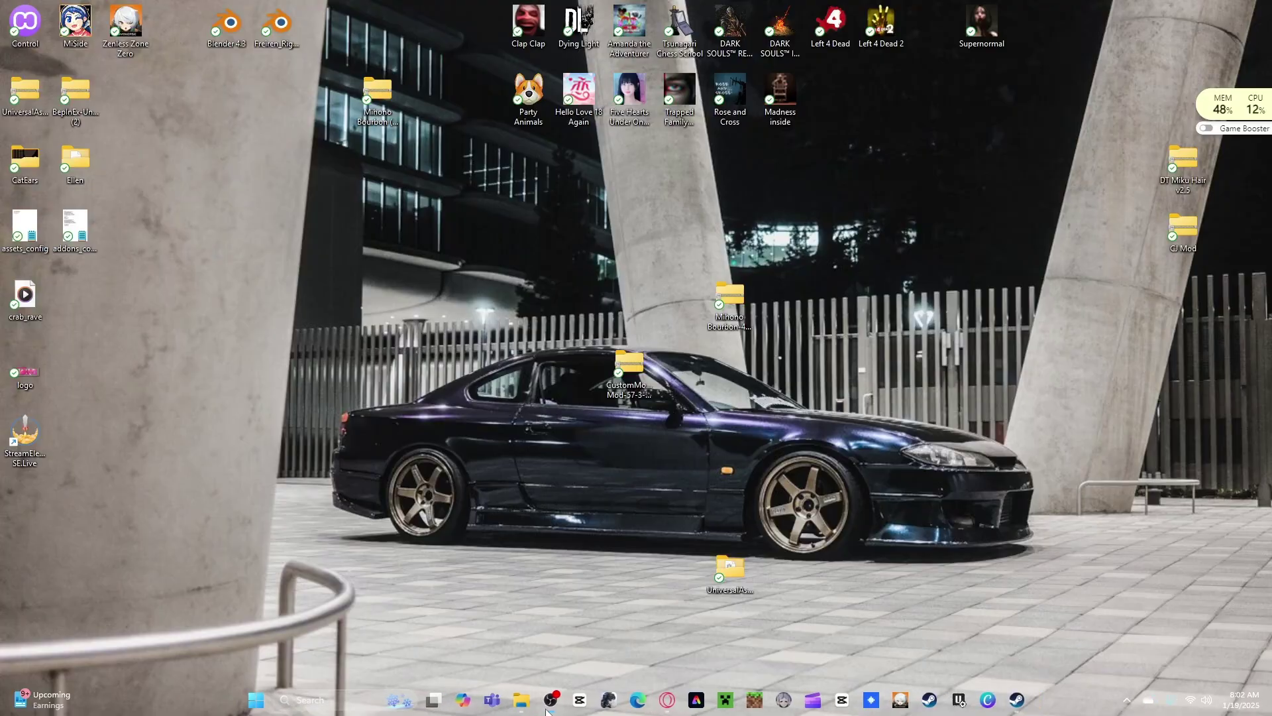
Navigate File Explorer back to the BepInEx plugins\models folder.
{"action": "mouse_move", "coordinate": [524, 703]}
{"action": "left_click", "coordinate": [474, 658]}
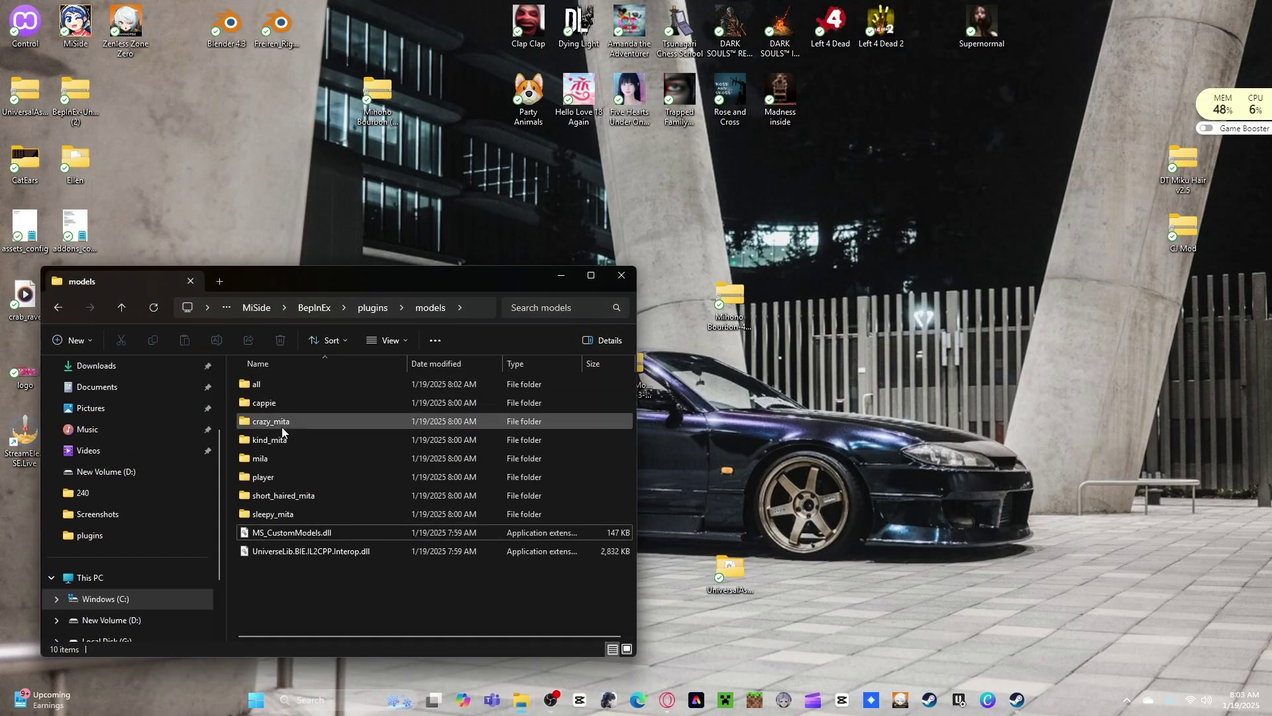
{"action": "left_click", "coordinate": [58, 306]}
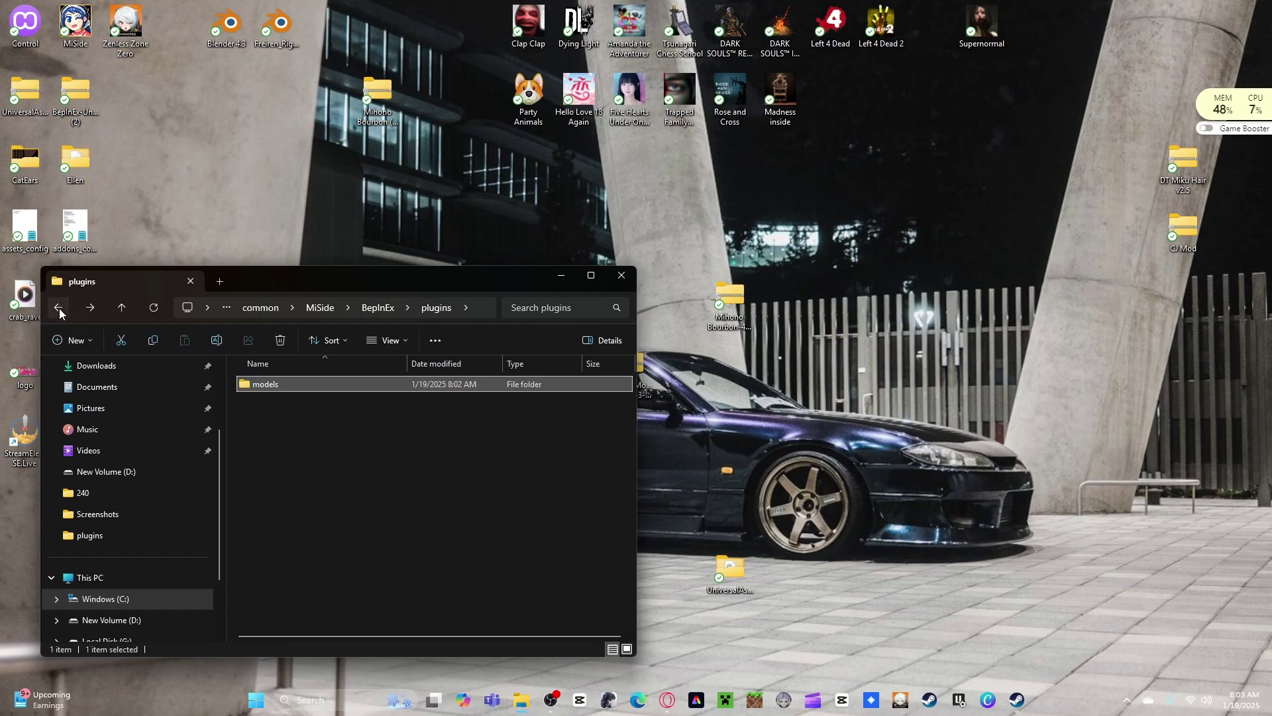
{"action": "left_click", "coordinate": [96, 310]}
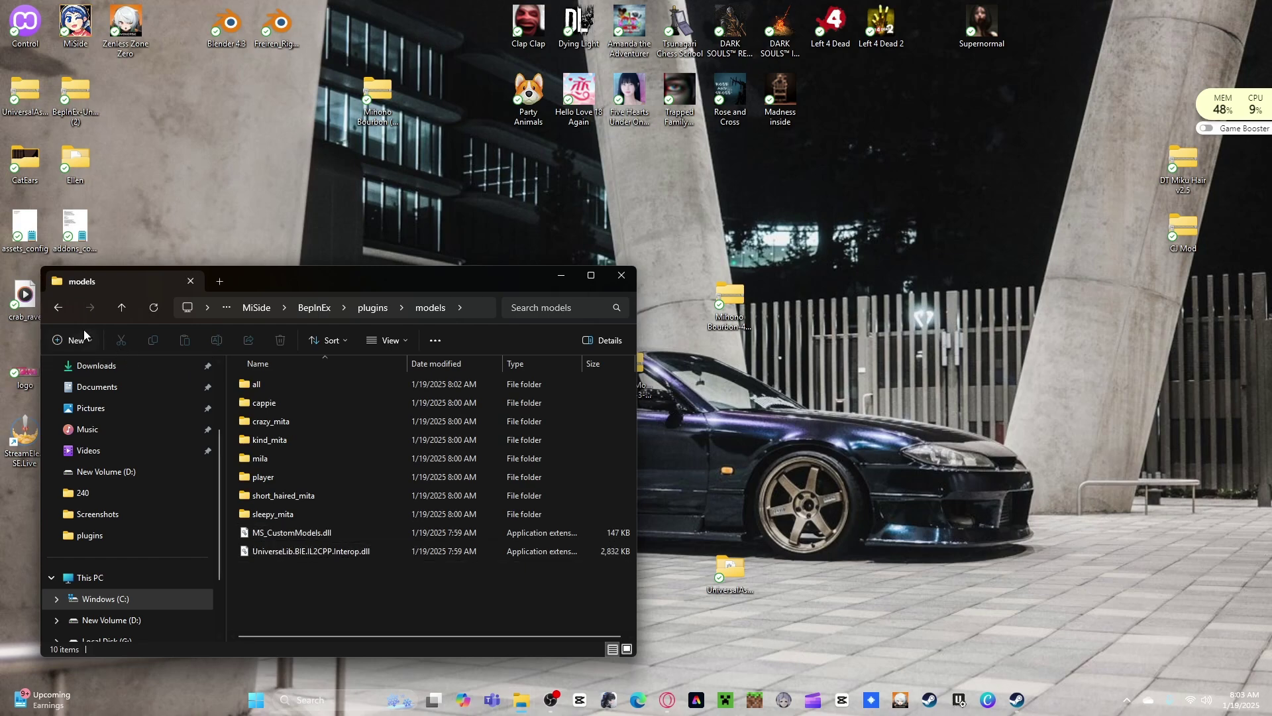
{"action": "left_click", "coordinate": [57, 309]}
{"action": "left_click", "coordinate": [55, 311]}
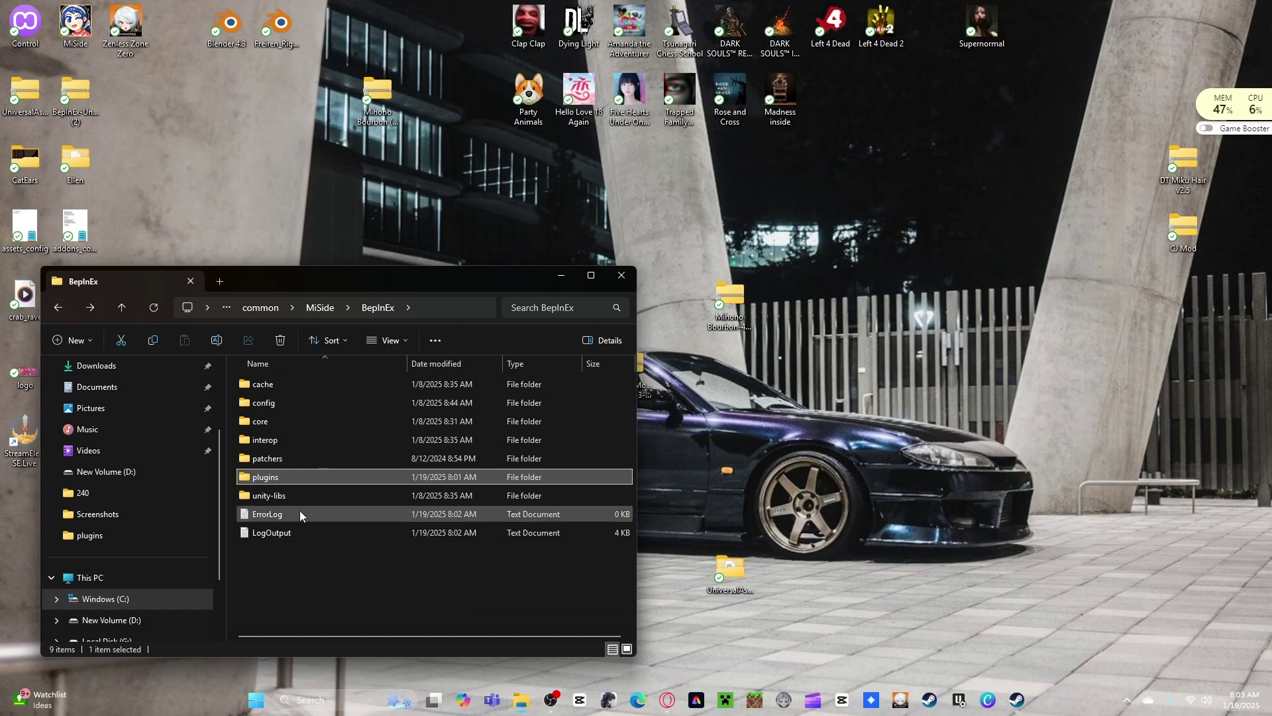
{"action": "double_click", "coordinate": [283, 481]}
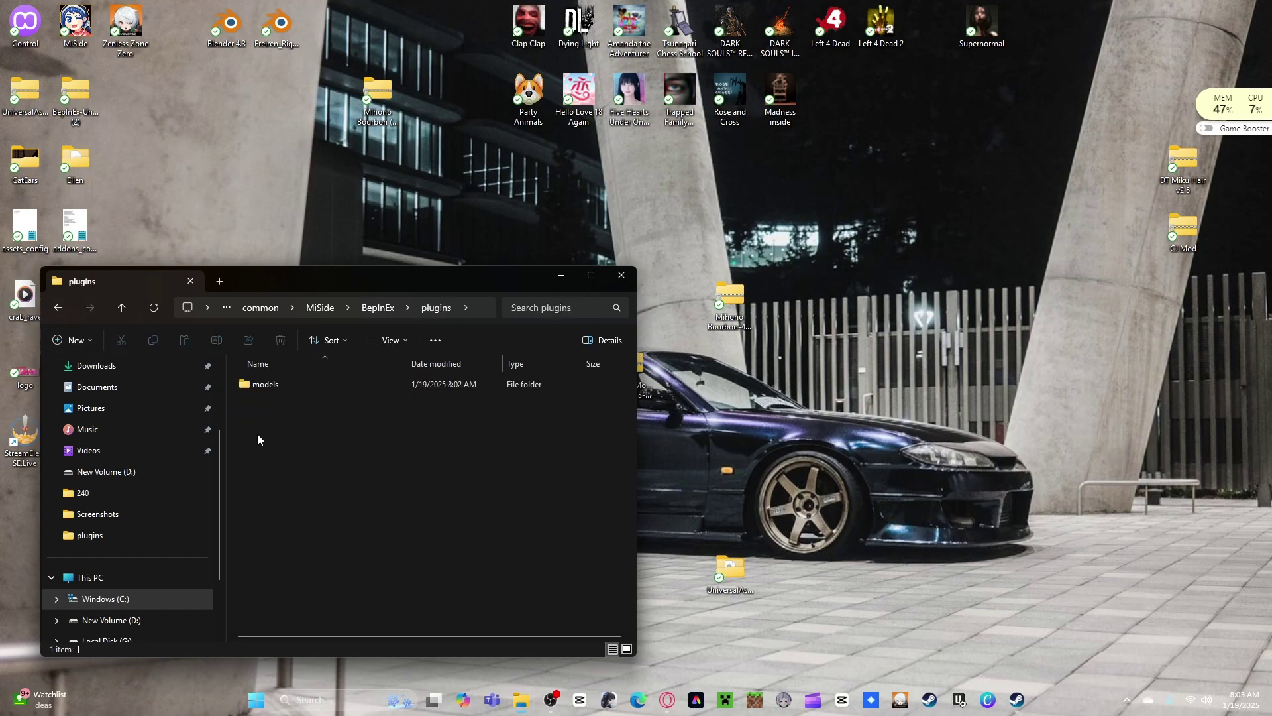
{"action": "double_click", "coordinate": [254, 381]}
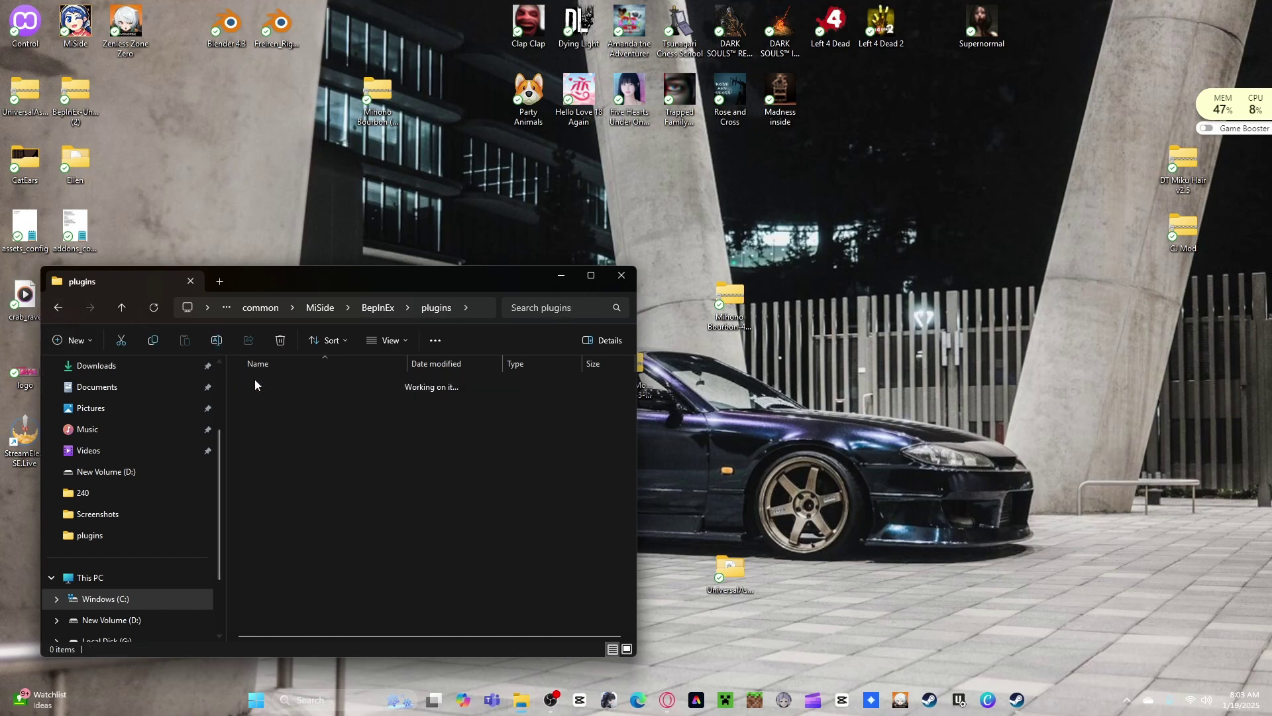
Copy bourbon_valentine from the Mihono Bourbon (Valentine) zip into the models 'all' folder.
{"action": "double_click", "coordinate": [384, 97]}
{"action": "left_click_drag", "start_coordinate": [383, 311], "coordinate": [839, 222]}
{"action": "left_click_drag", "start_coordinate": [817, 319], "coordinate": [646, 310]}
{"action": "left_click_drag", "start_coordinate": [383, 281], "coordinate": [275, 236]}
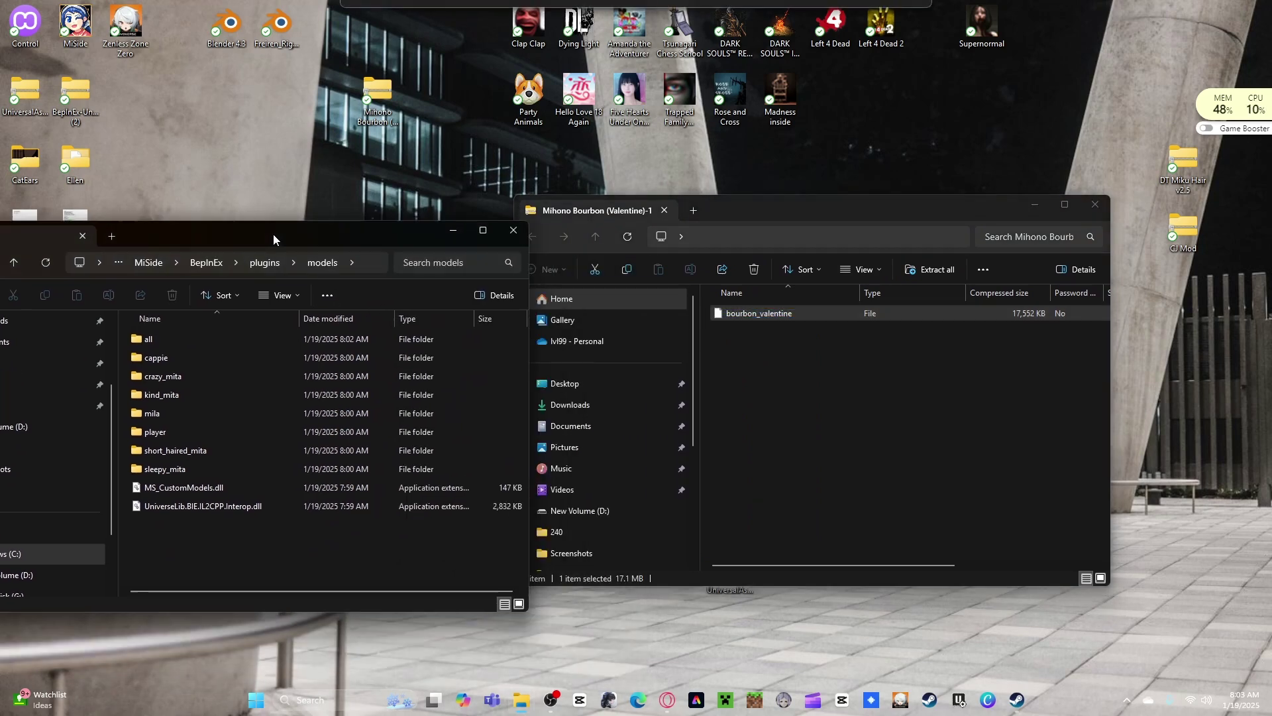
{"action": "double_click", "coordinate": [187, 340]}
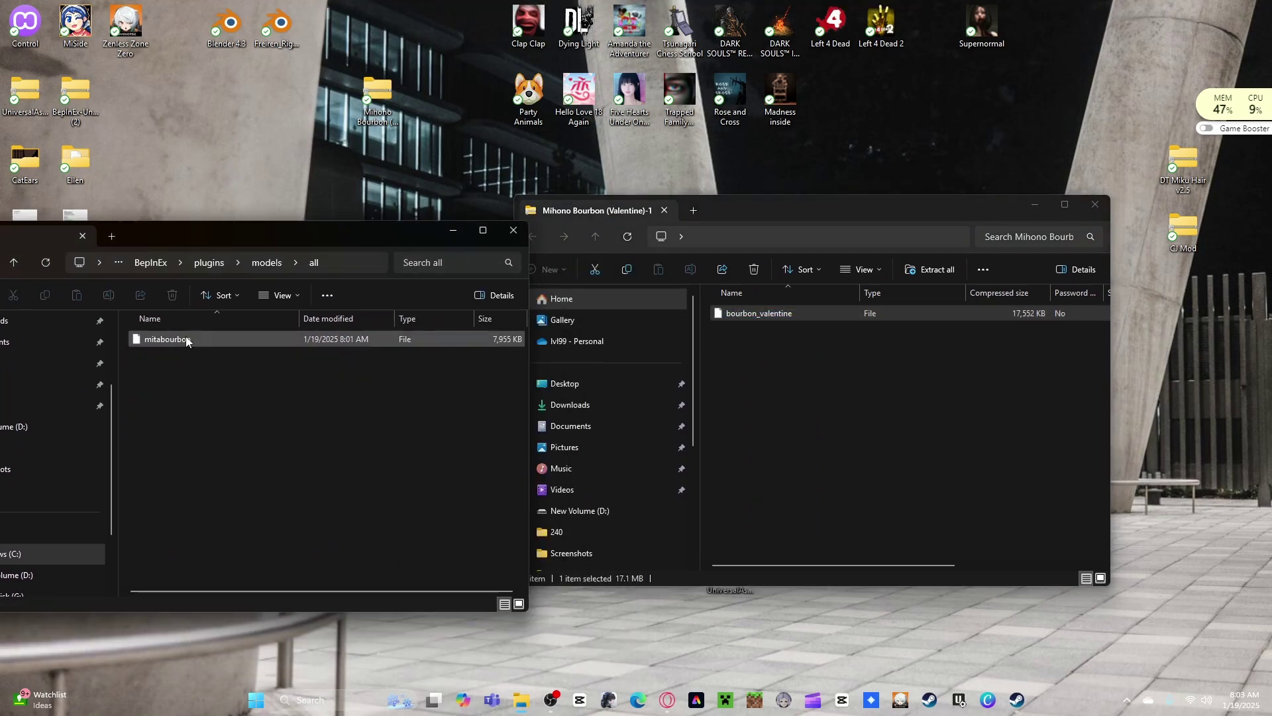
{"action": "left_click_drag", "start_coordinate": [758, 313], "coordinate": [270, 411]}
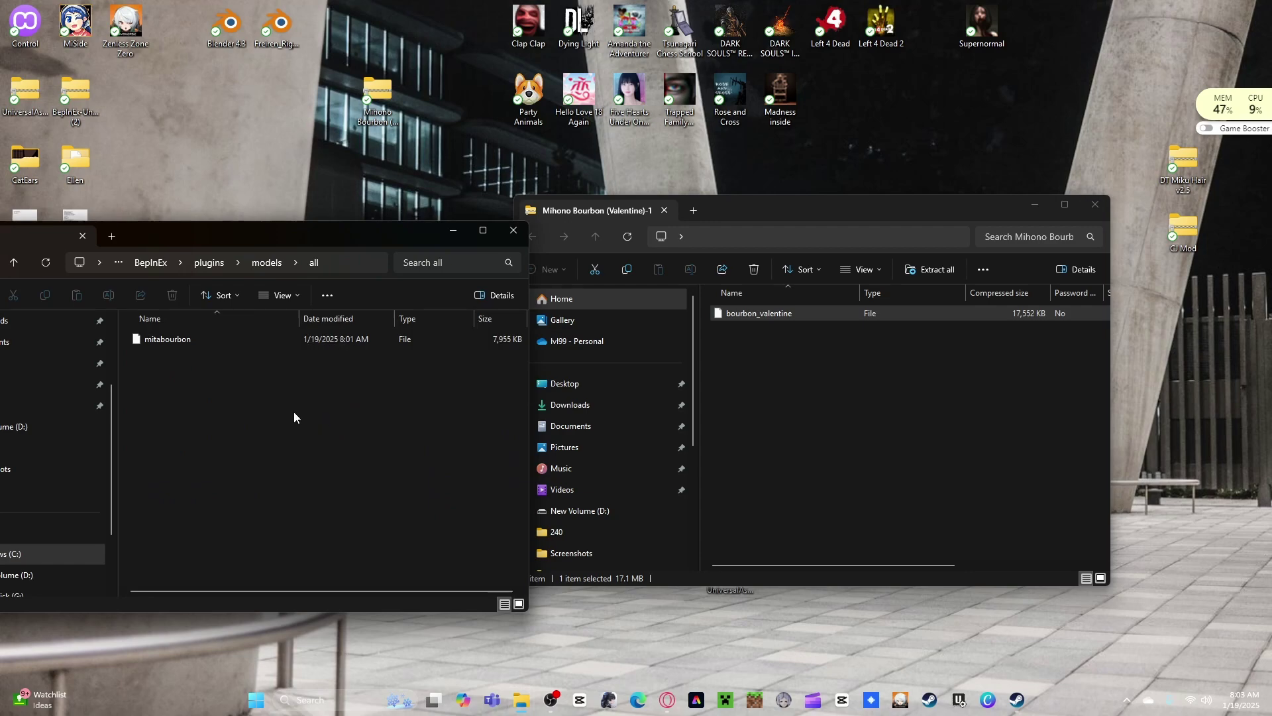
Minimize the Explorer windows and relaunch MiSide from the desktop.
{"action": "left_click", "coordinate": [1033, 208]}
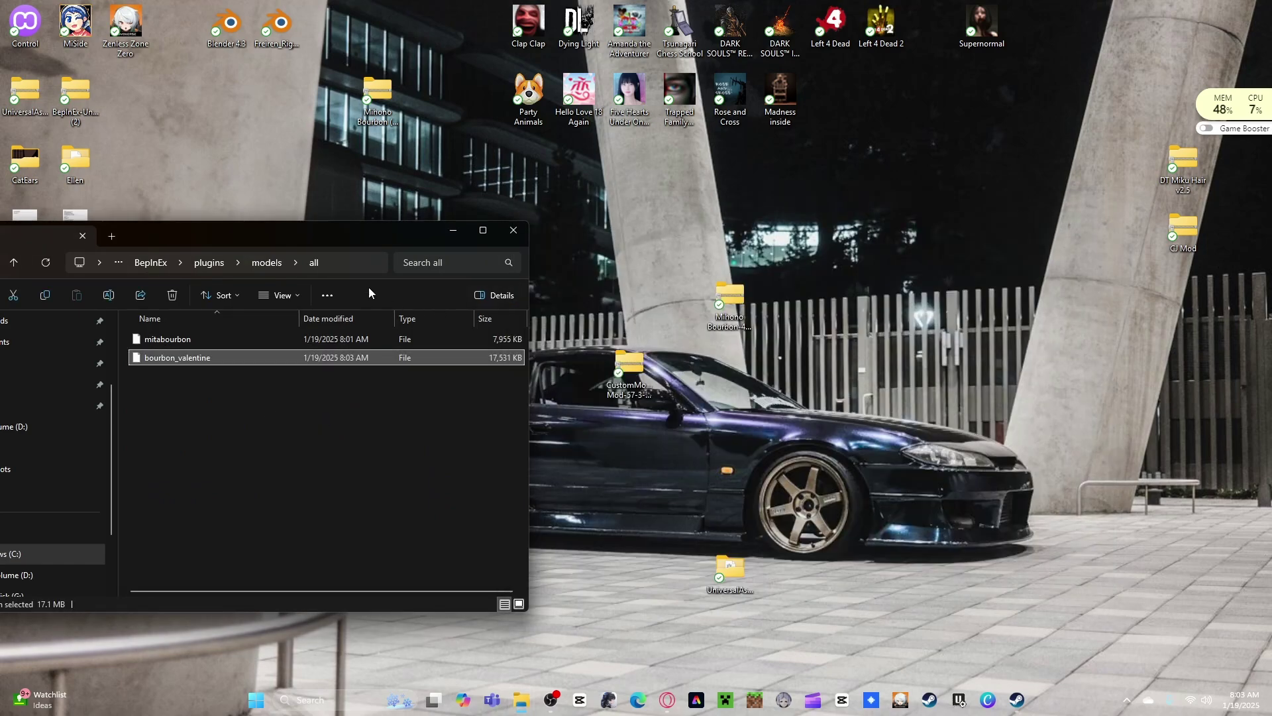
{"action": "left_click", "coordinate": [453, 231]}
{"action": "double_click", "coordinate": [90, 15]}
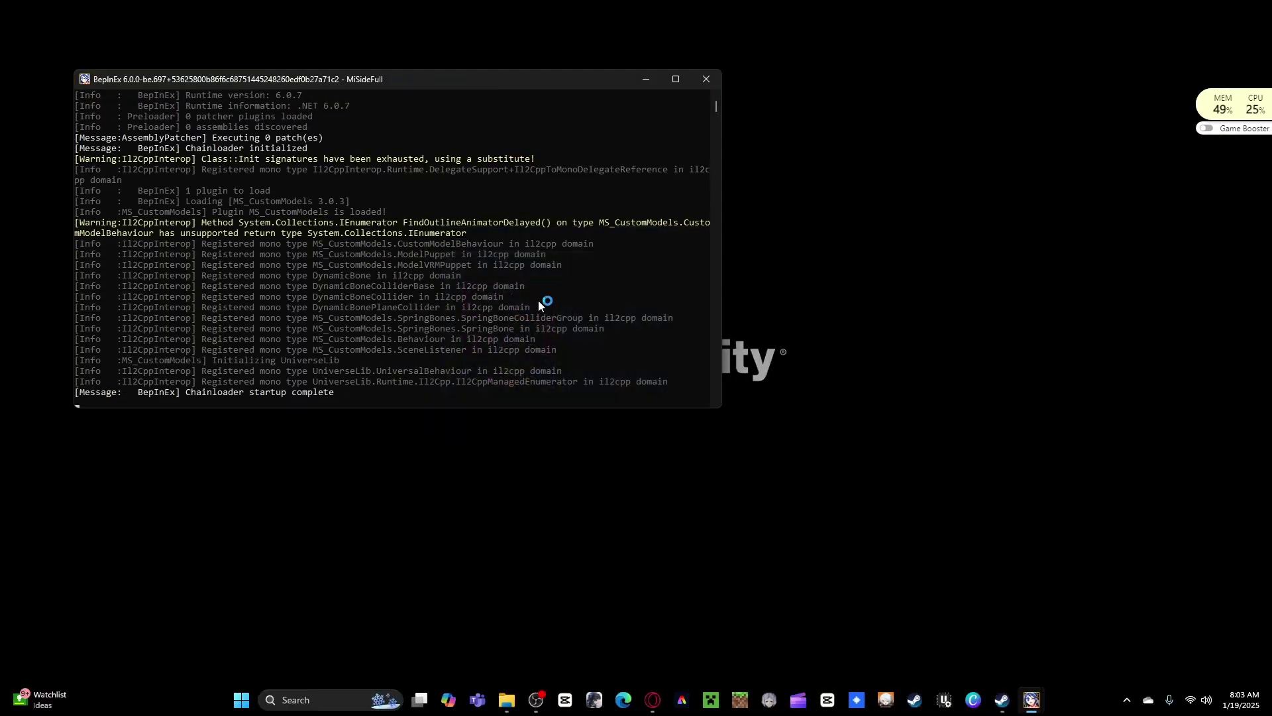
Minimize the BepInEx console so the MiSide main menu comes up.
{"action": "left_click", "coordinate": [635, 77]}
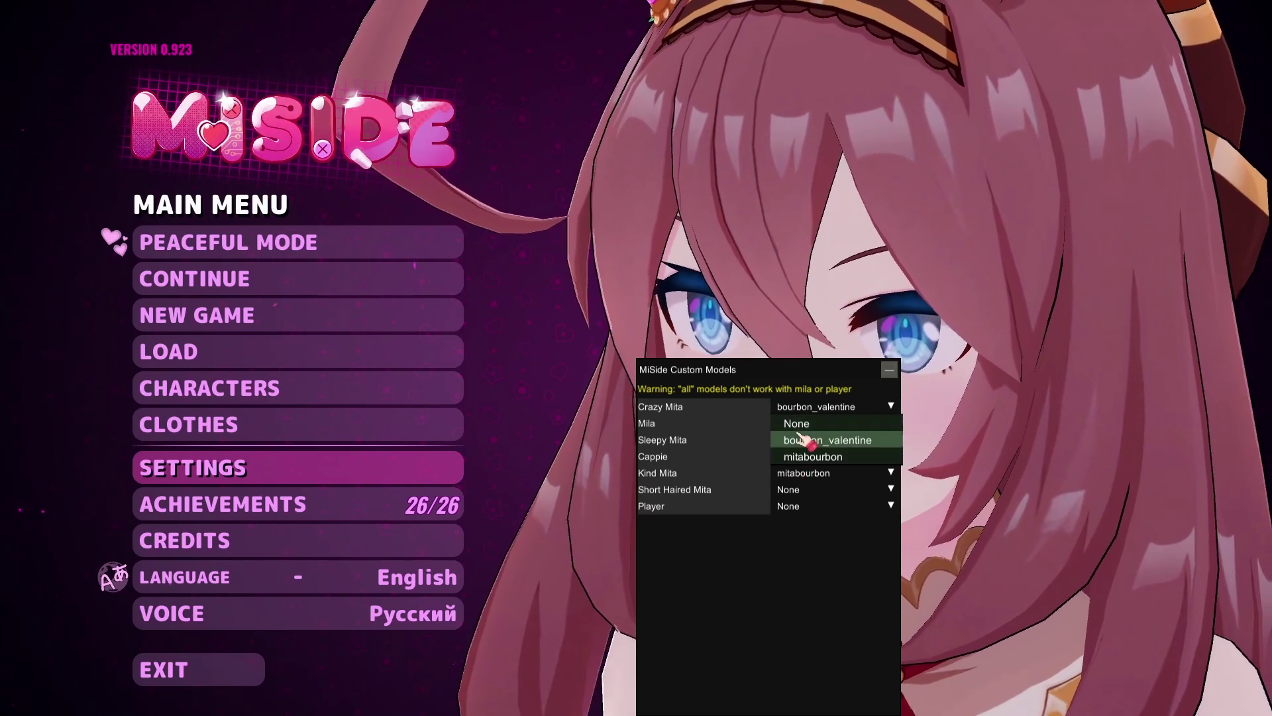
Set Crazy Mita's Custom Models dropdown to mitabourbon.
{"action": "left_click", "coordinate": [808, 456]}
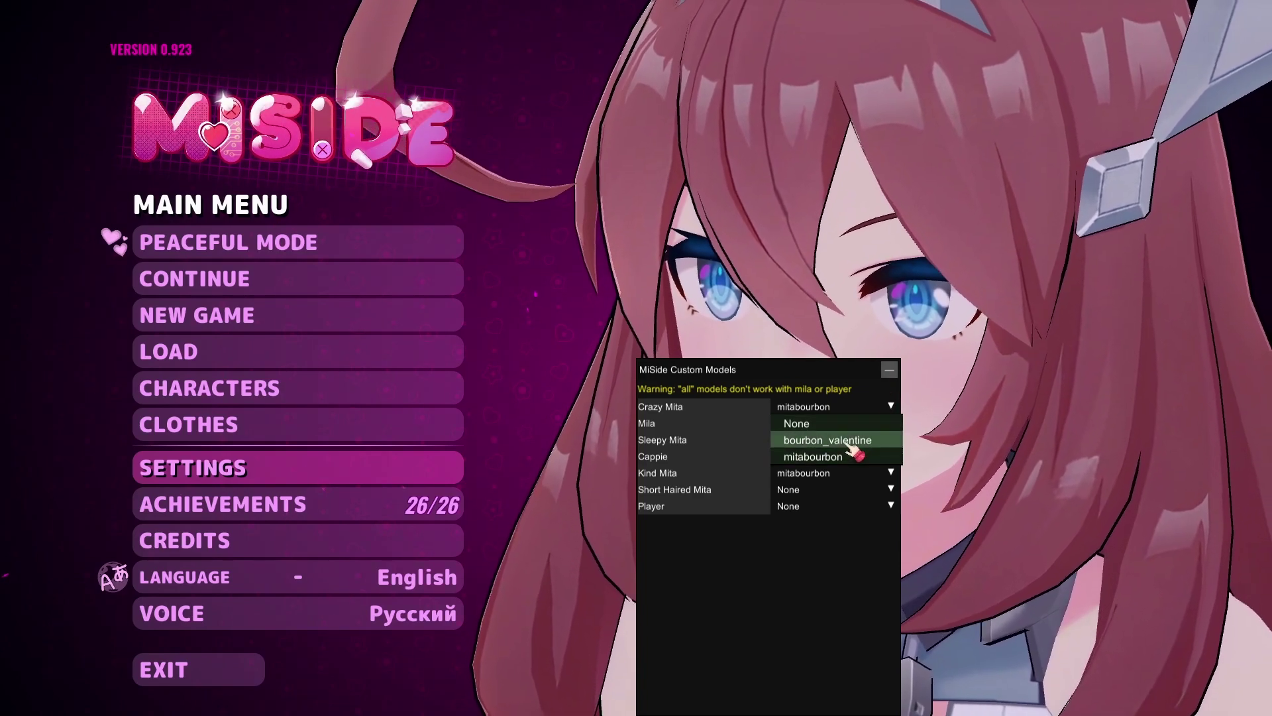
{"action": "left_click", "coordinate": [852, 457]}
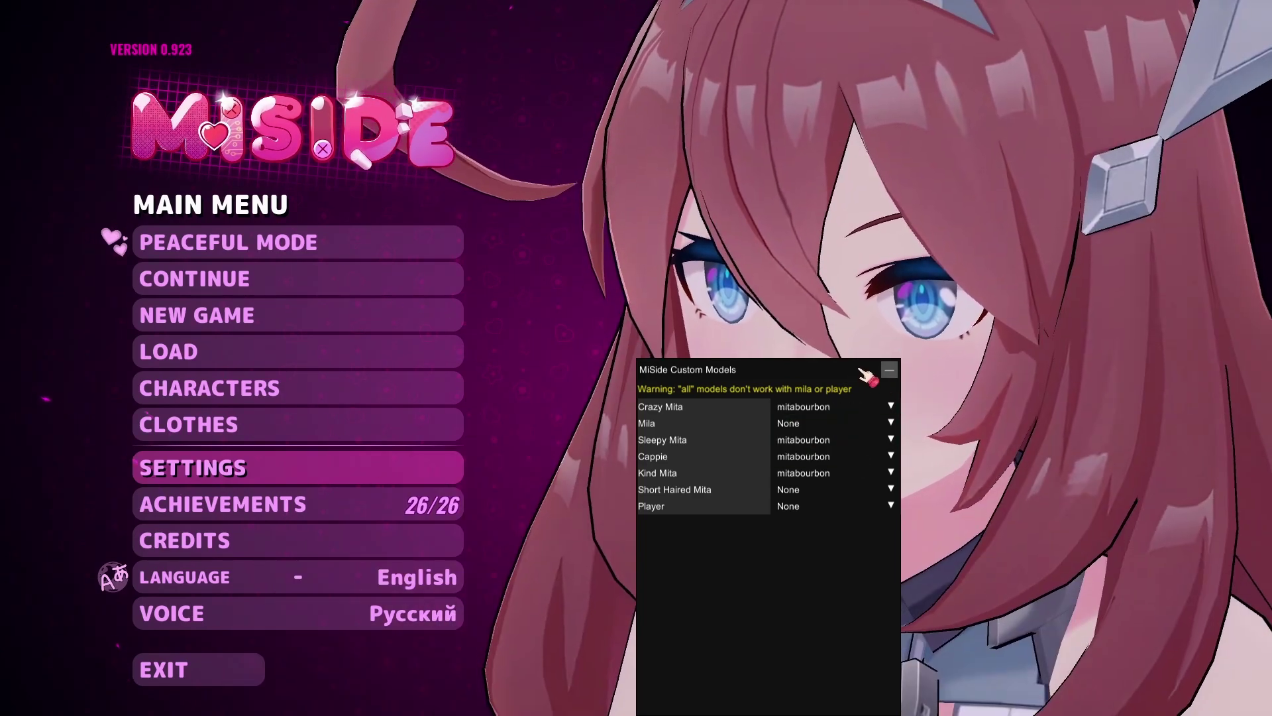